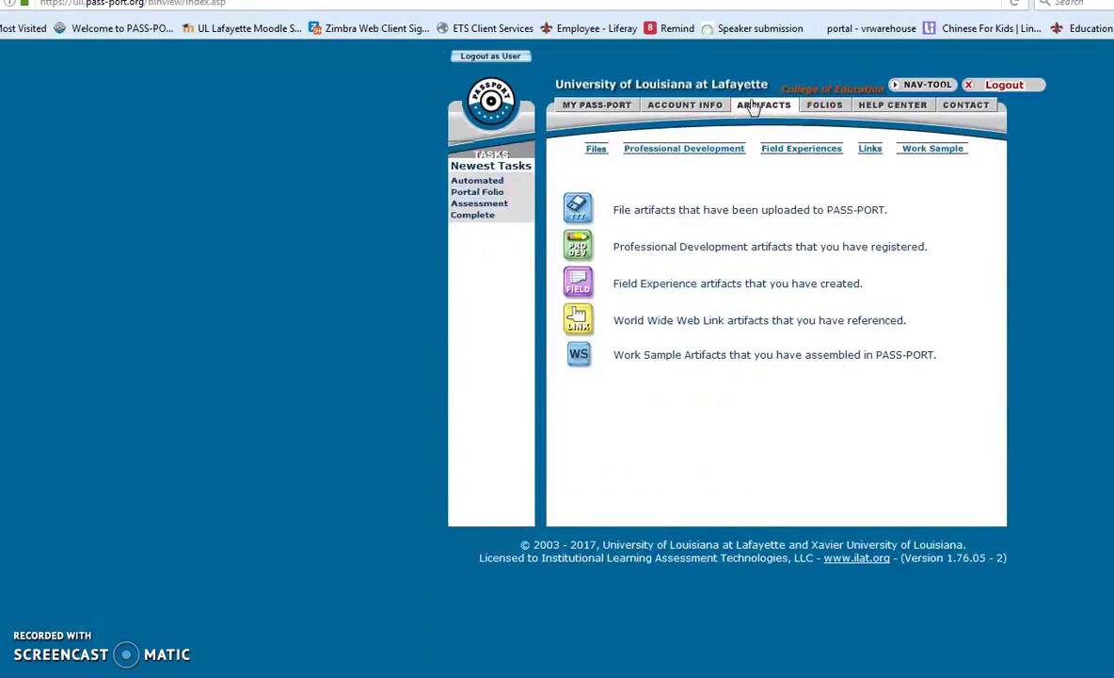
- Start a new file upload from the Files artifacts and open the file chooser
left_click(594, 151)
left_click(967, 167)
left_click(789, 151)
left_click(658, 234)
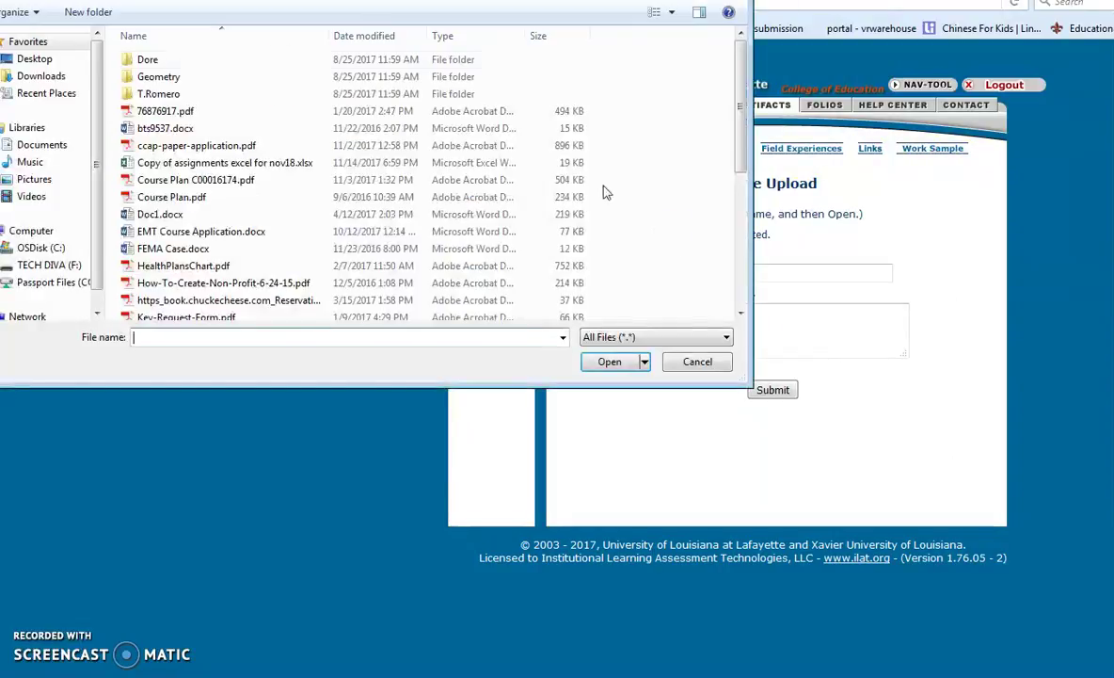
- Choose Math Lesson Plan 1.docx from the OPP folder in the Documents library as the file to upload
left_click(66, 144)
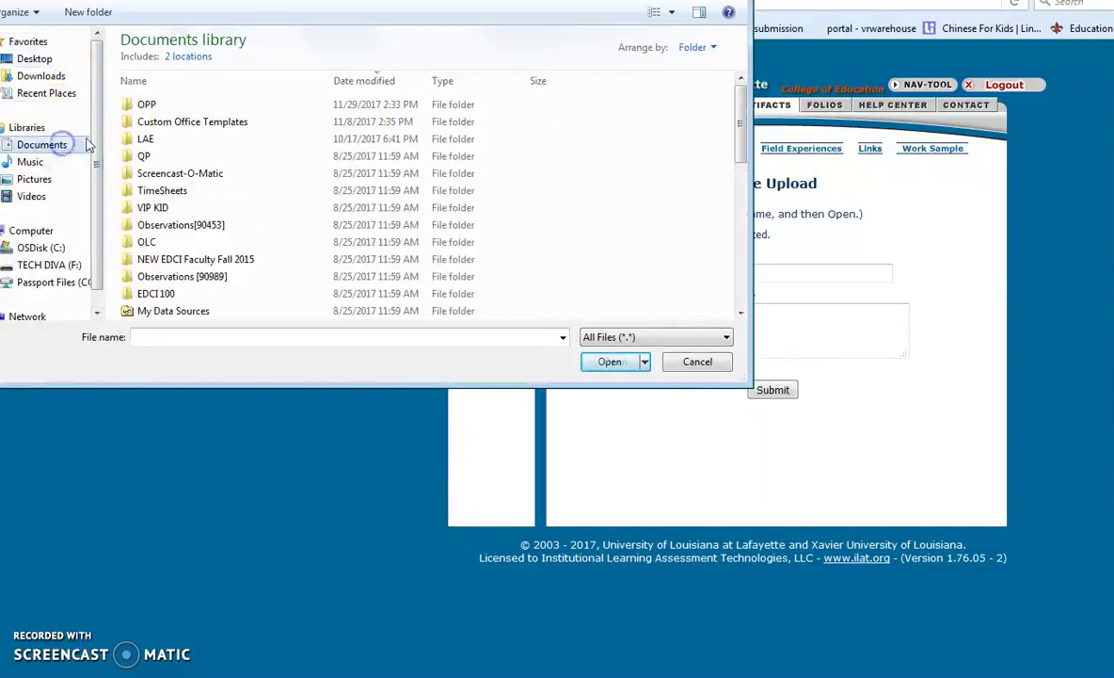
double_click(152, 107)
left_click(186, 336)
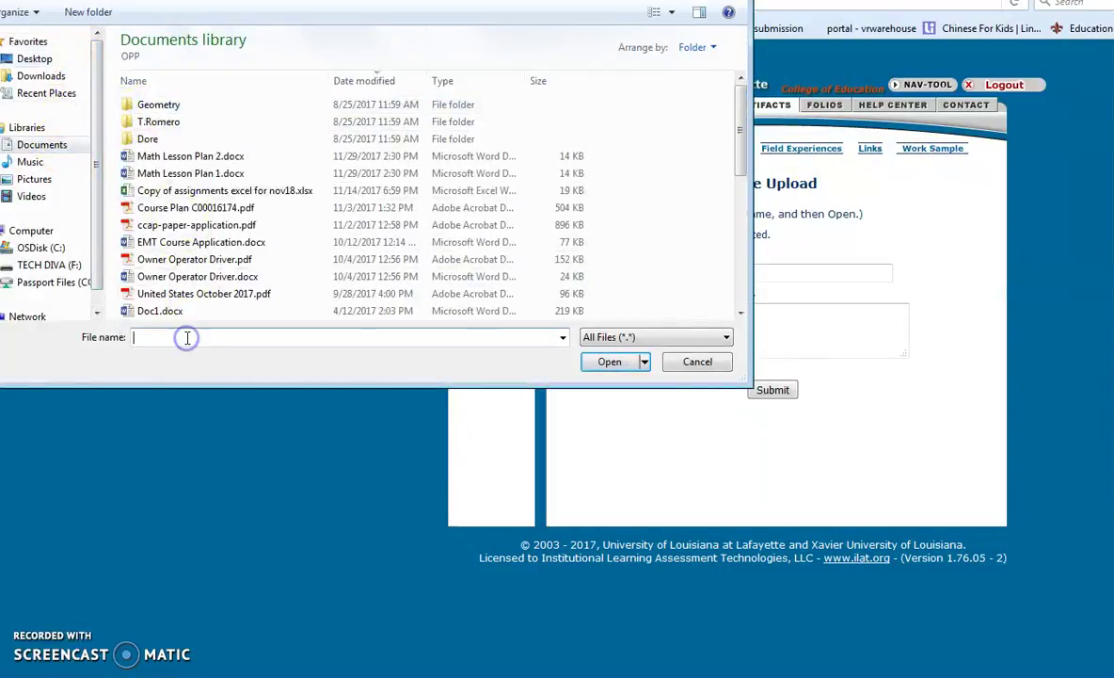
type("les")
key("BackSpace")
key("BackSpace")
type("math")
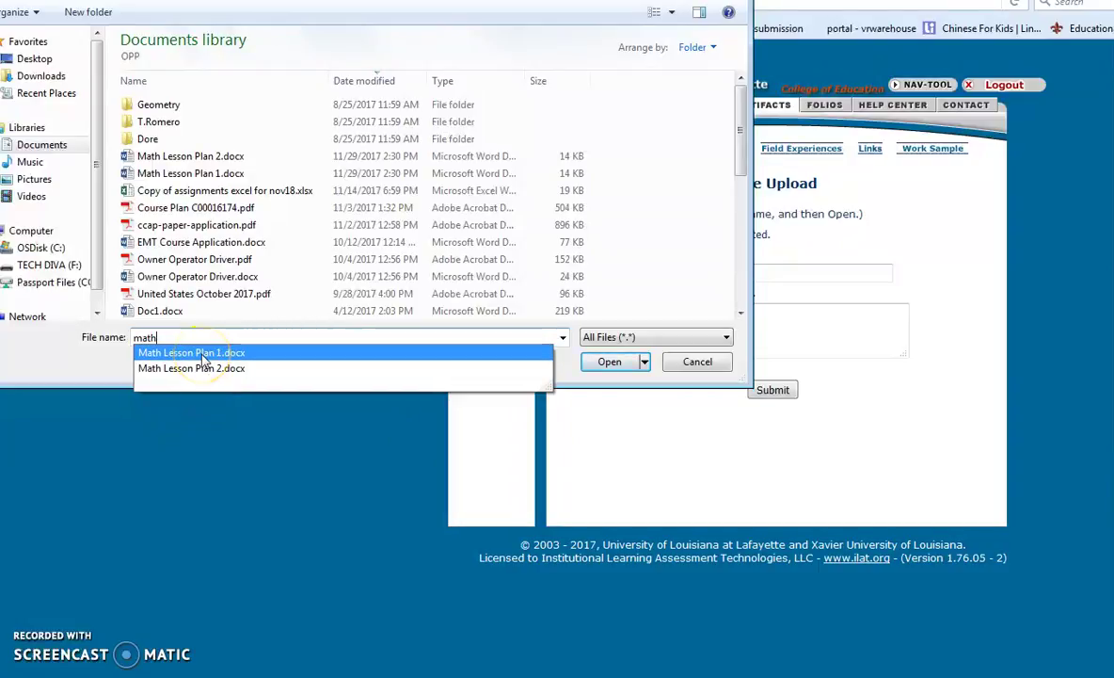
left_click(203, 355)
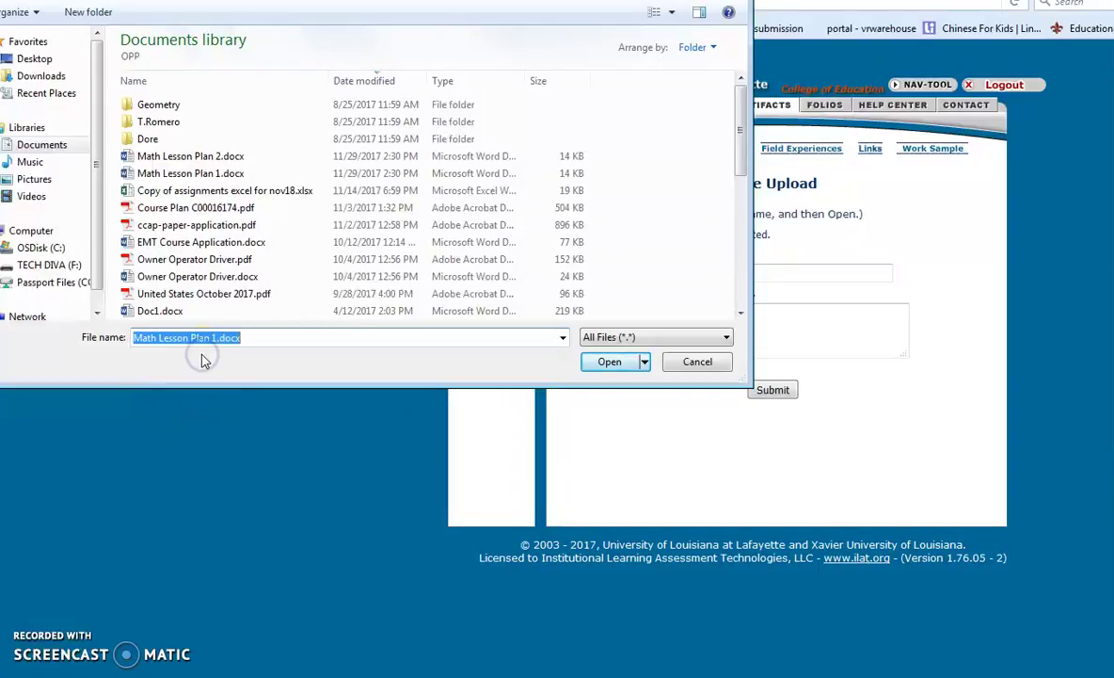
left_click(606, 361)
- Give the file the nickname Math Lesson Plan 1 and submit the upload
left_click(712, 274)
type("M")
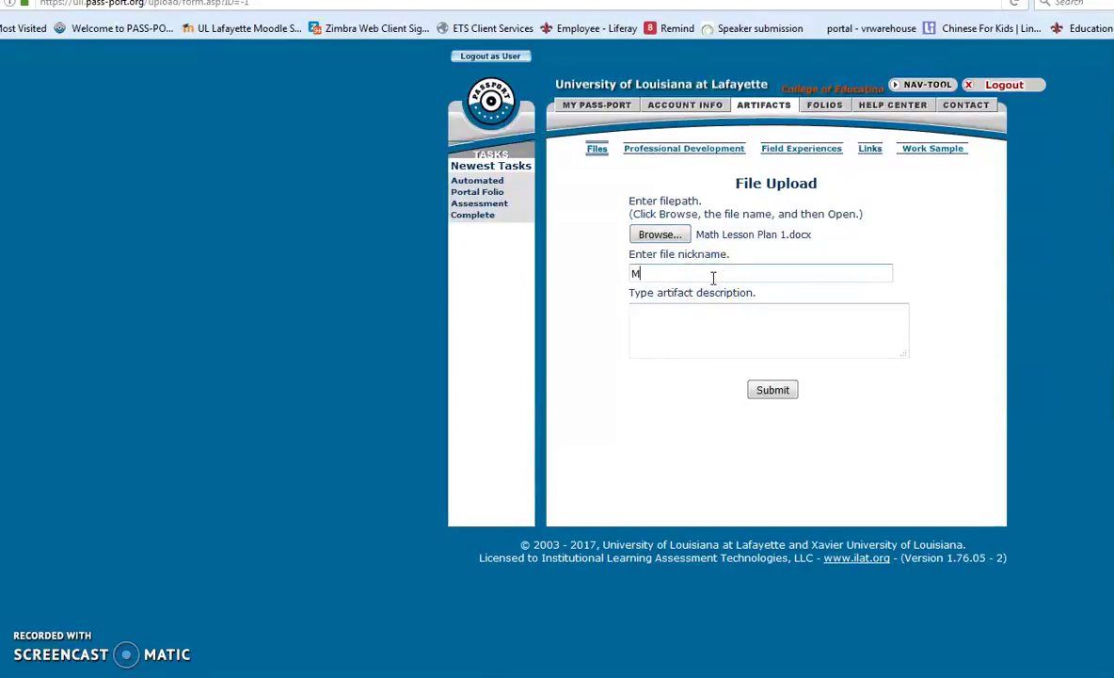
type("ath Lesson PLan")
key("BackSpace")
key("BackSpace")
type("lan 1")
left_click(767, 391)
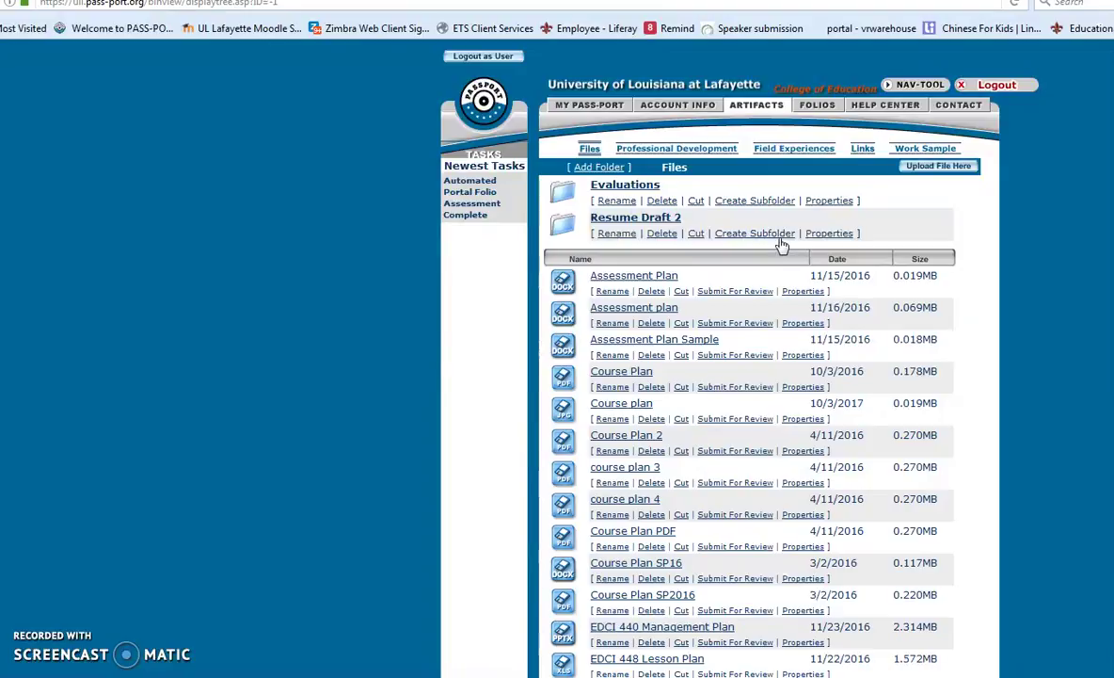
- Start another file upload and choose Math Lesson Plan 2.docx from the OPP folder
left_click(903, 233)
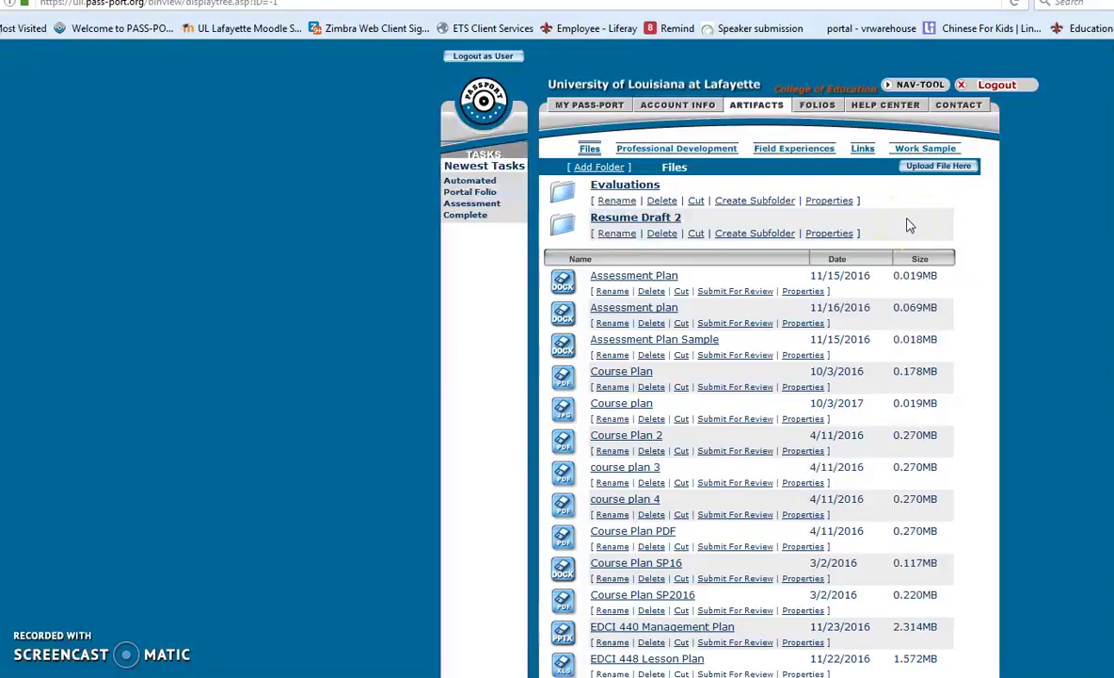
left_click(927, 175)
left_click(683, 189)
left_click(659, 234)
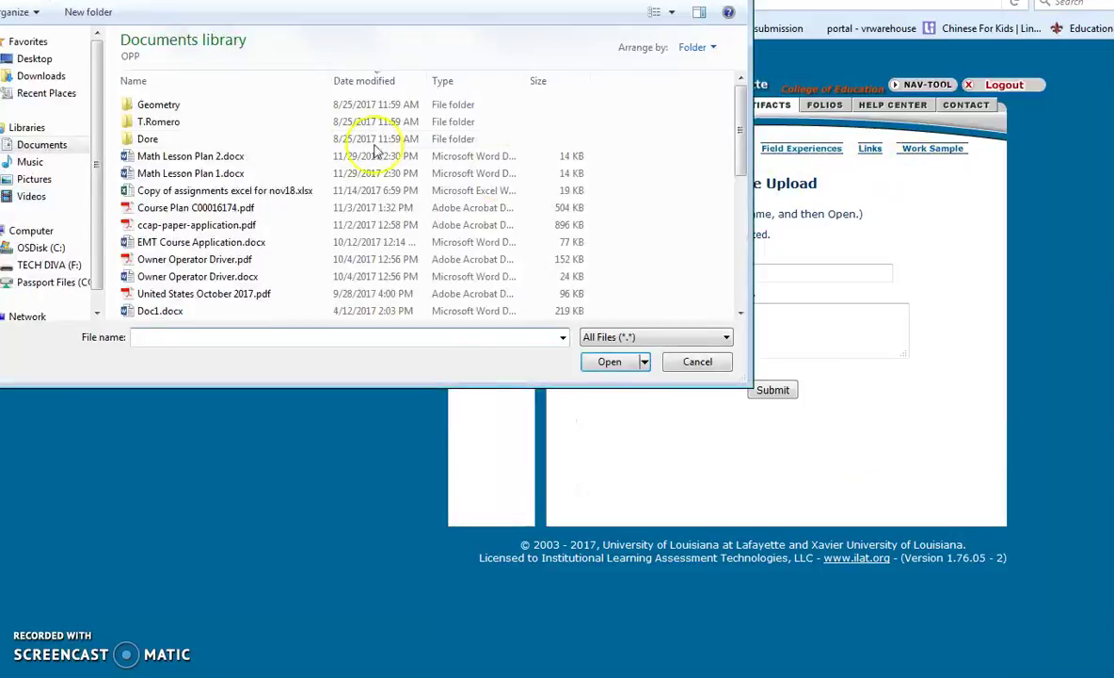
left_click(226, 158)
left_click(608, 361)
- Give the second file the nickname Math Lesson Plan 2 and submit the upload
left_click(718, 273)
type("Math Lesson Plan 2")
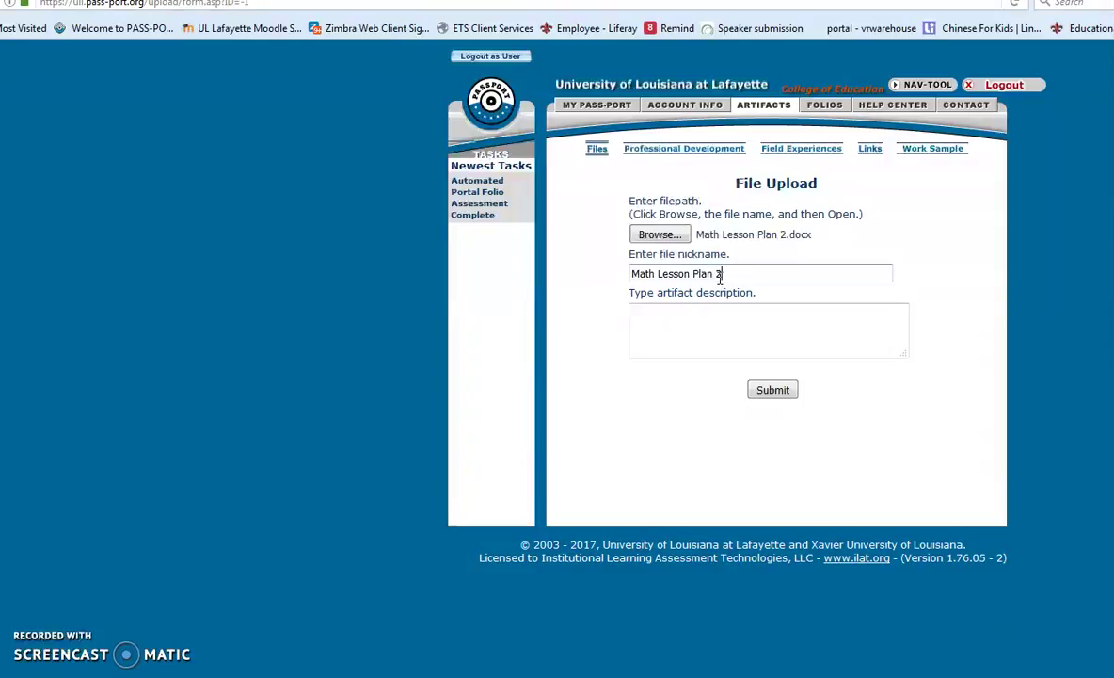
left_click(781, 393)
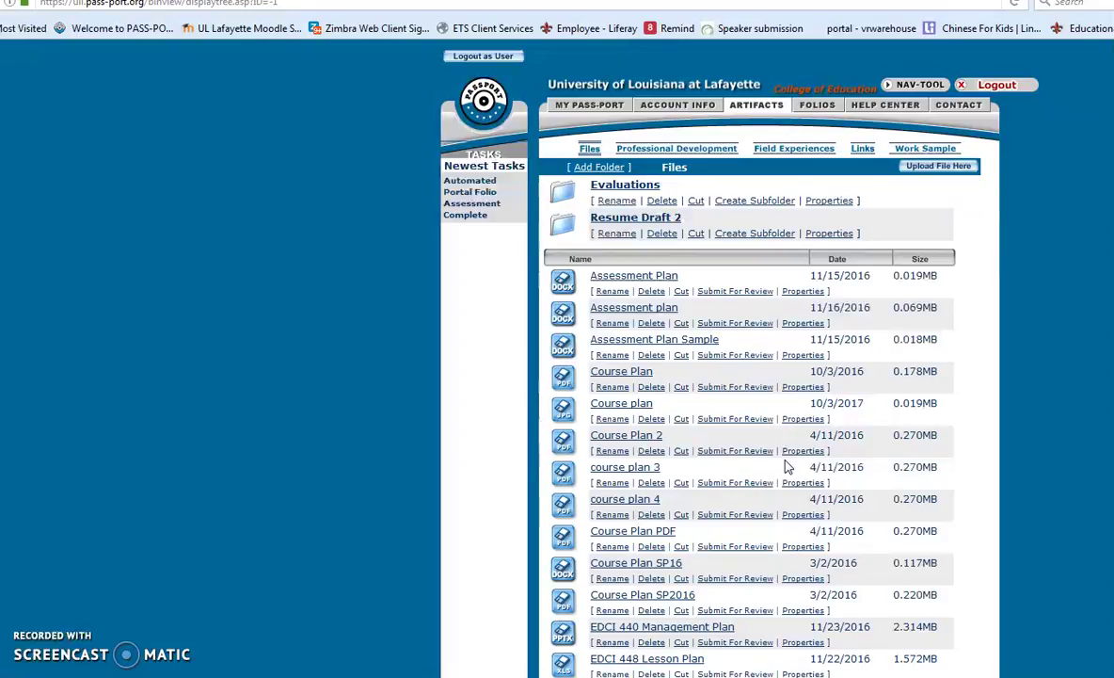
- Open the portal folio Portal III: Admission to Clinical Experiences - English (FA12) from the folios list
left_click(810, 107)
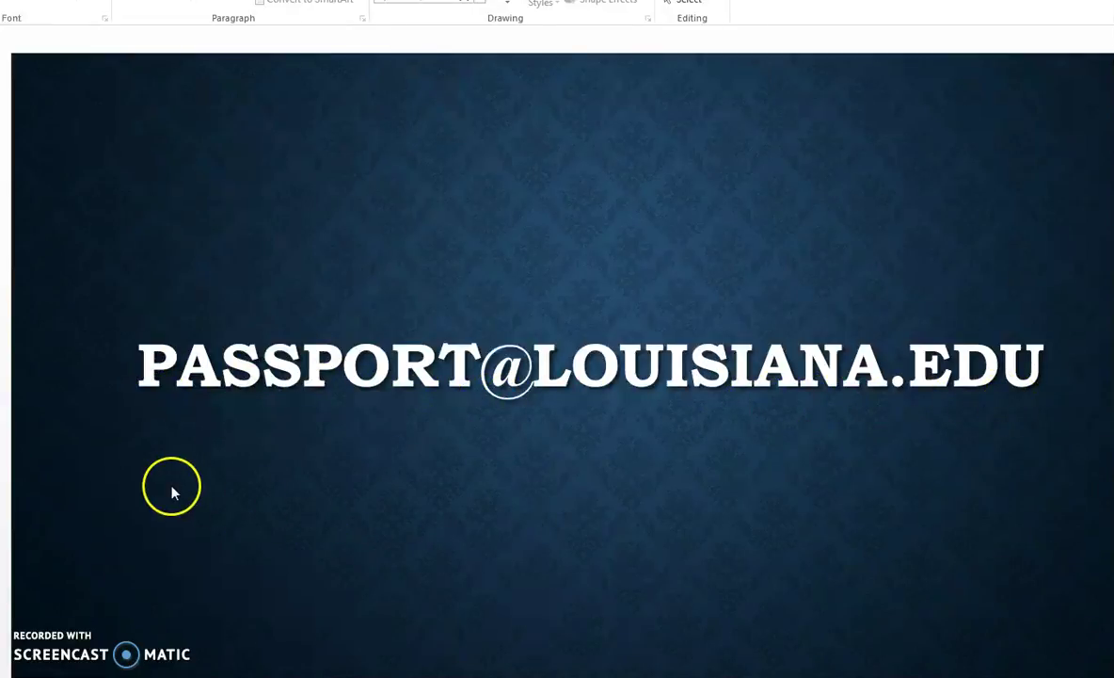
left_click(136, 545)
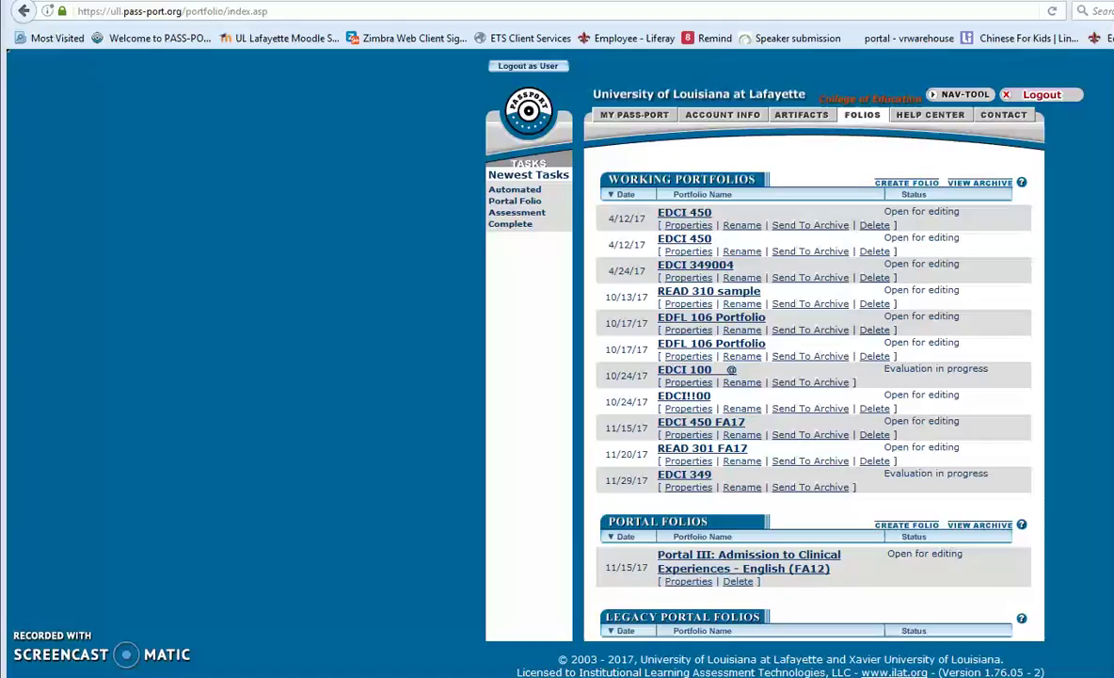
left_click(713, 557)
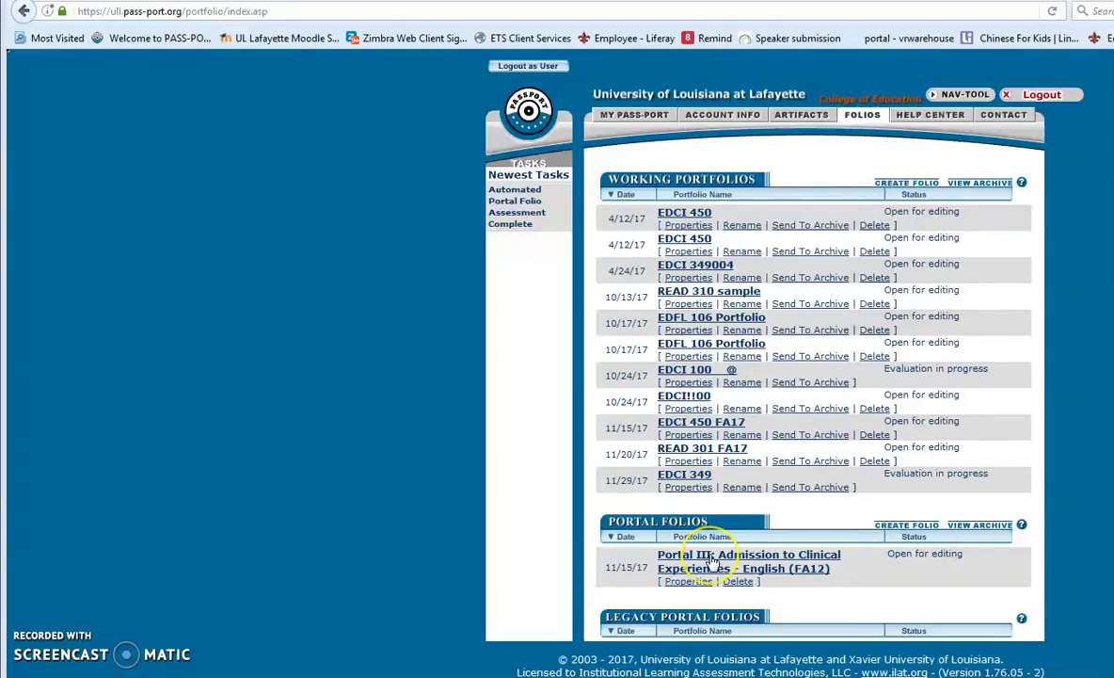
left_click(712, 557)
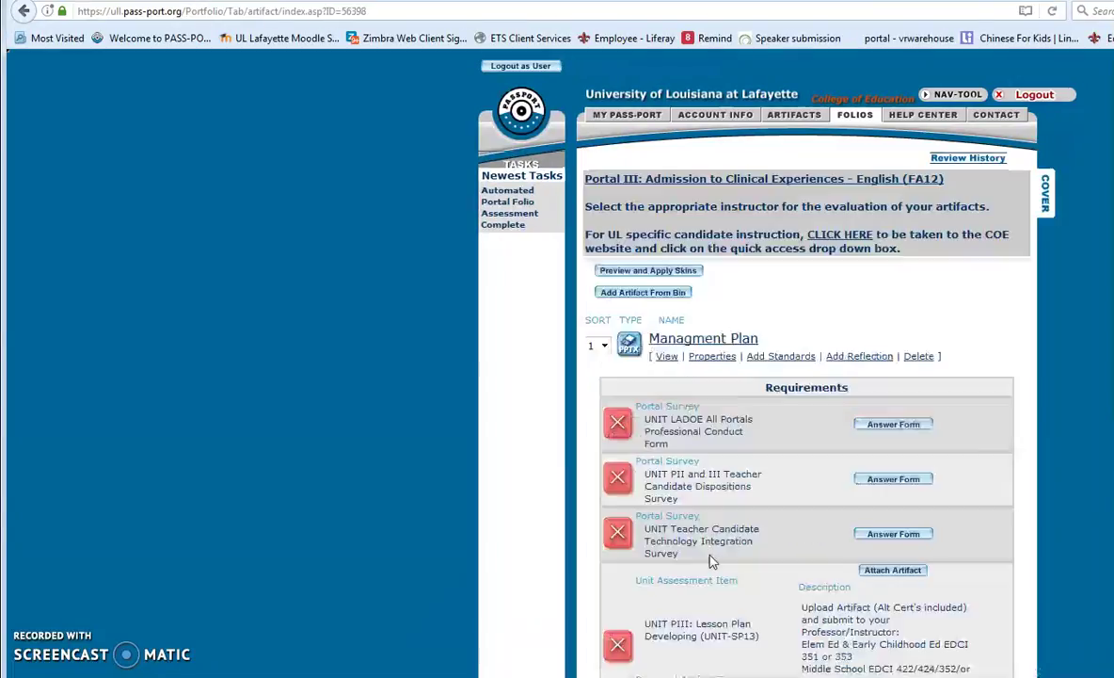
left_click(703, 579)
- Start adding artifacts from the bin to the portal folio and open the list of uploaded file artifacts
left_click(638, 301)
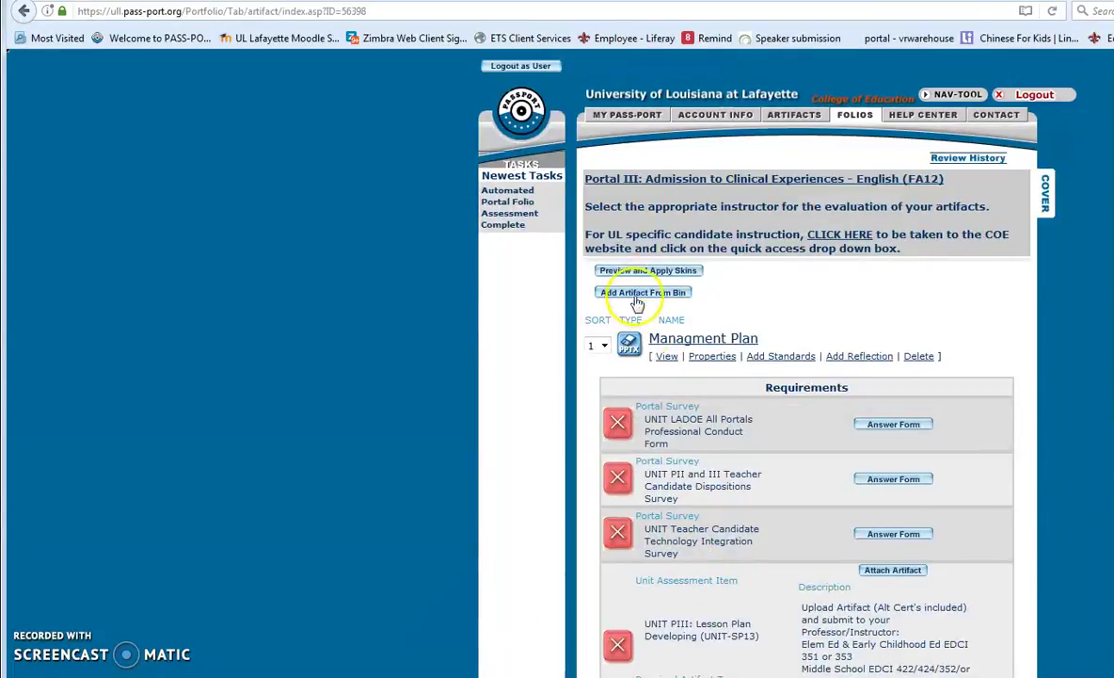
left_click(636, 298)
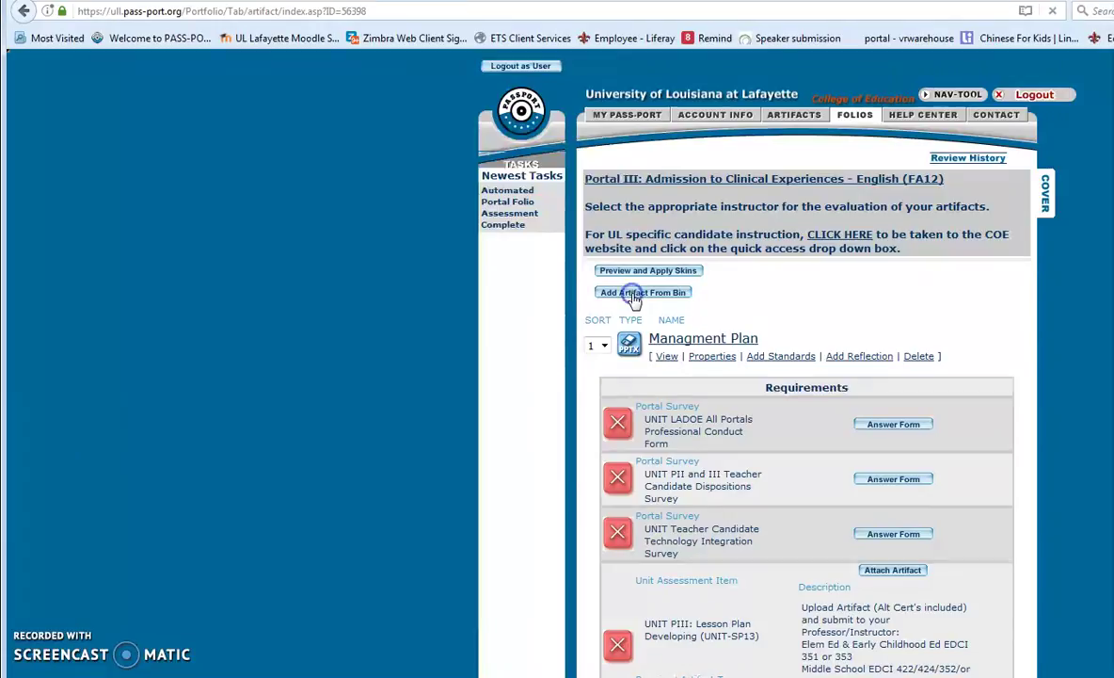
left_click(635, 177)
left_click(761, 318)
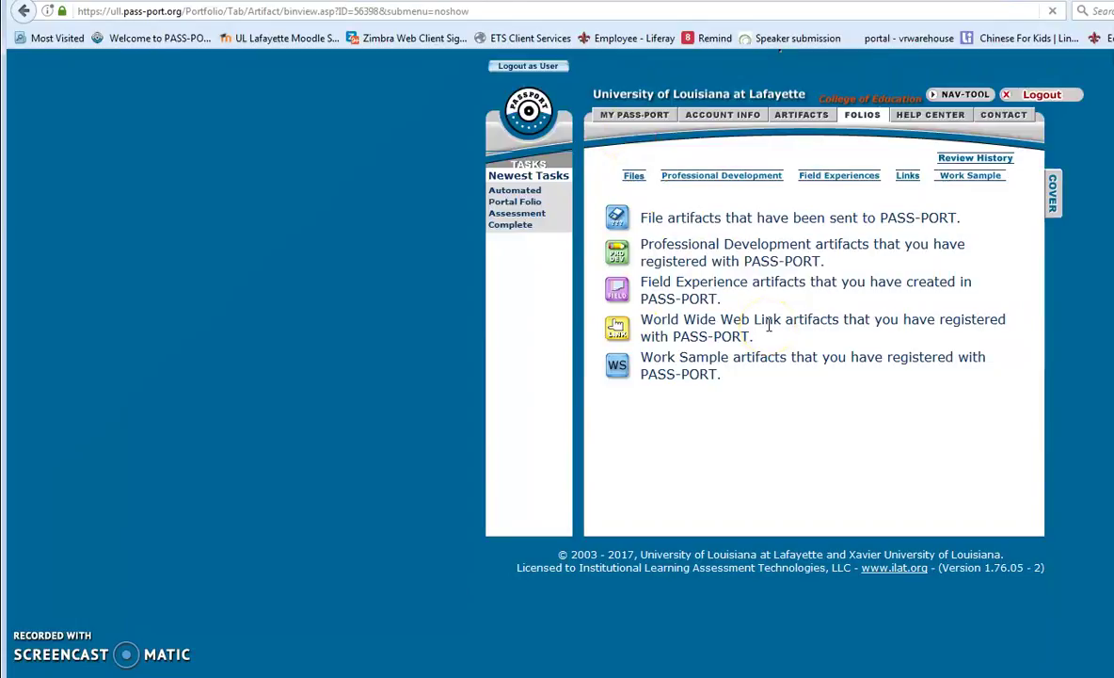
- Select Lesson plan 1 and Lesson plan 2 in the file list and add them to the folio
scroll(769, 327, "down", 3)
scroll(767, 329, "down", 5)
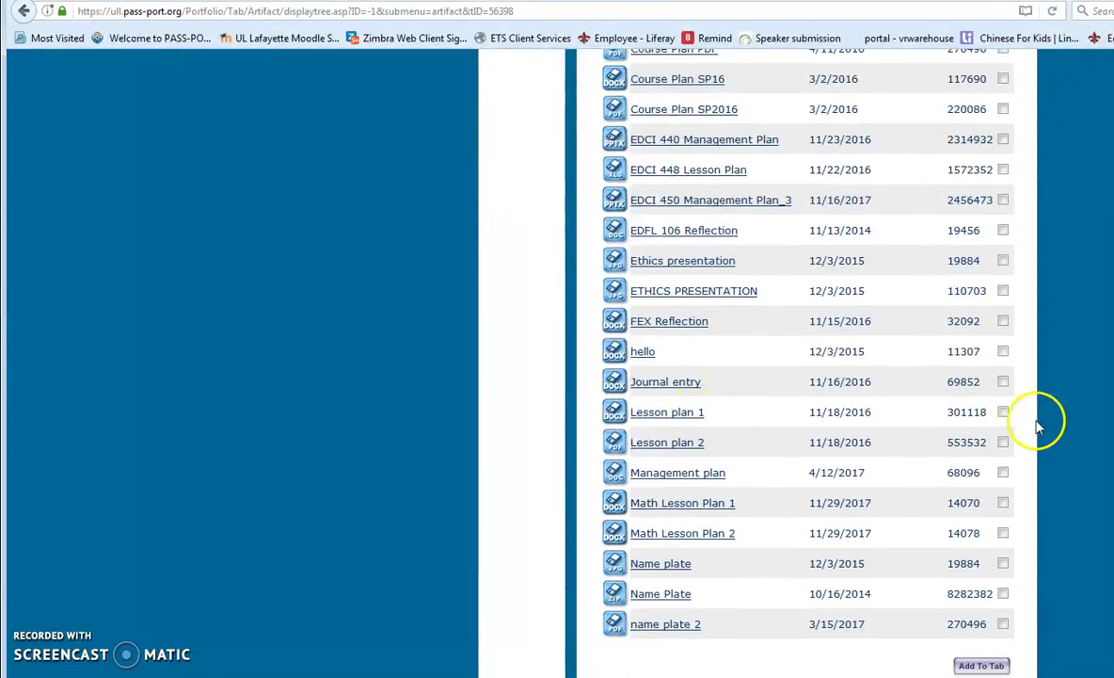
left_click(1003, 411)
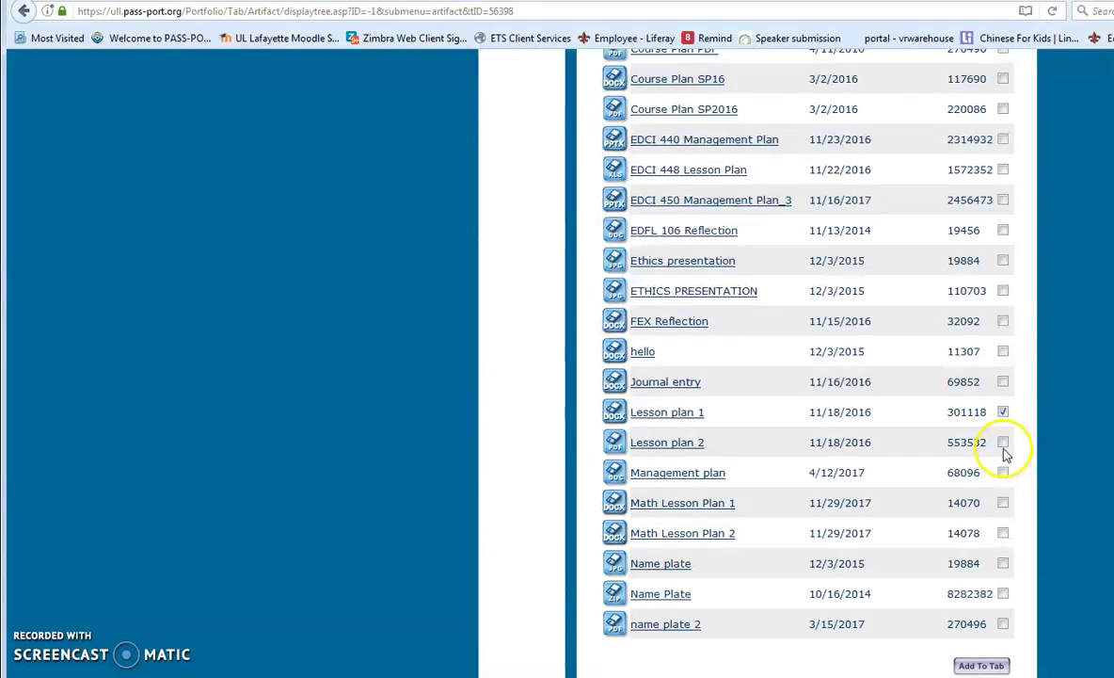
left_click(1003, 442)
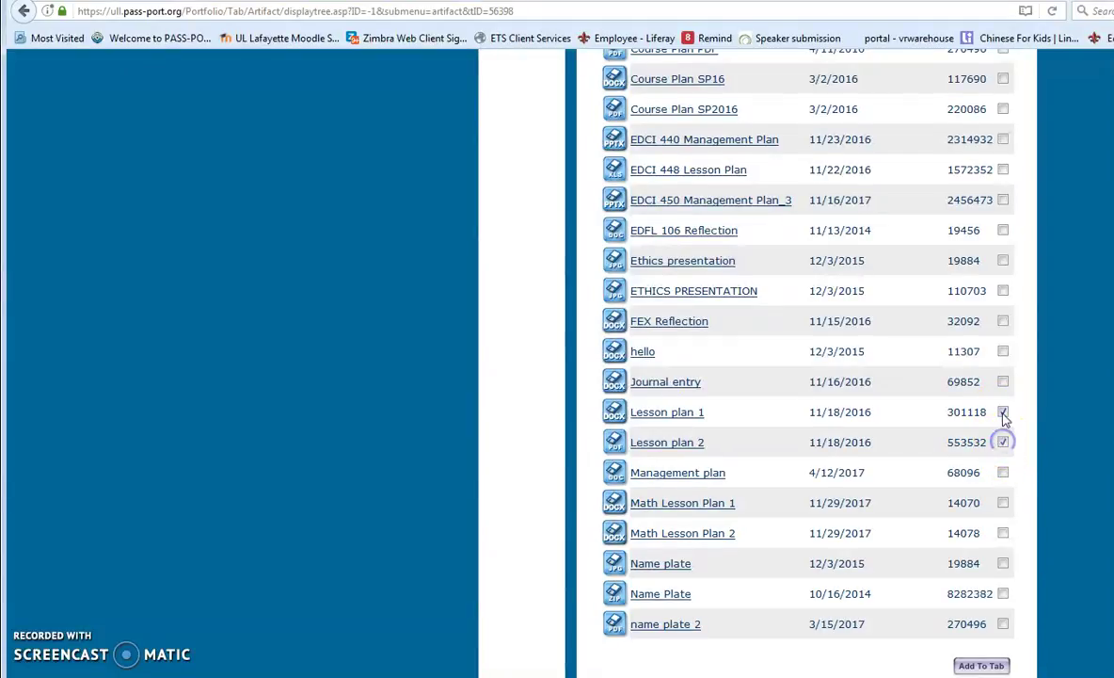
scroll(939, 559, "up", 2)
scroll(939, 559, "up", 2)
scroll(939, 559, "down", 3)
scroll(939, 559, "down", 1)
left_click(980, 665)
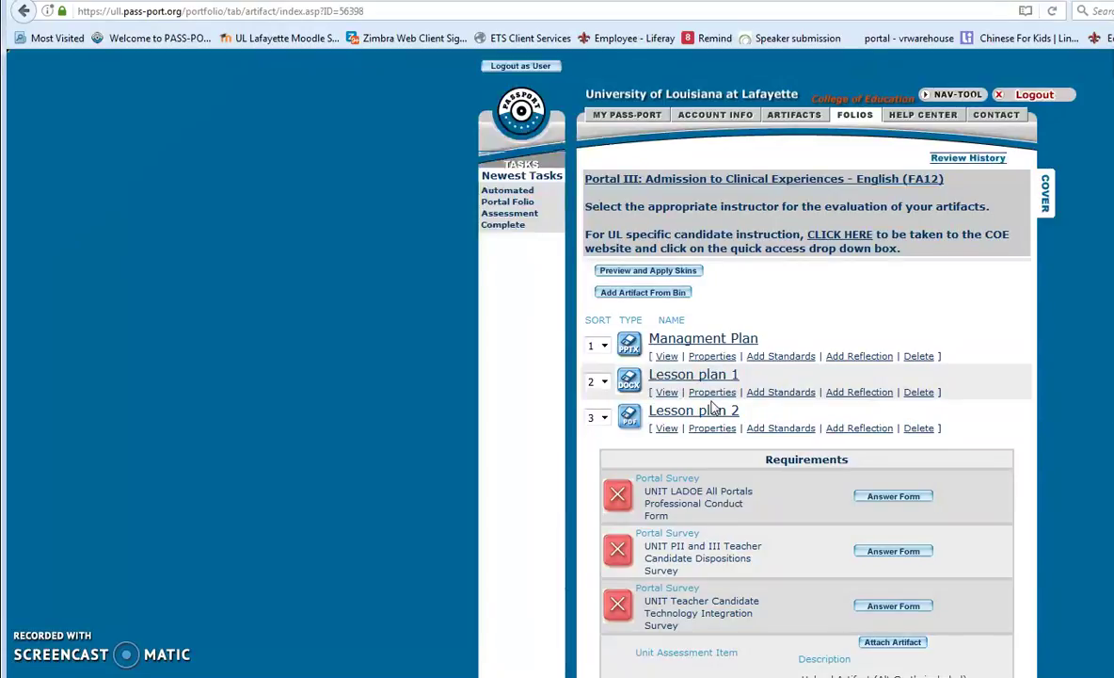
- Attach Lesson plan 1 to the UNIT PIII: Lesson Plan Developing (UNIT-SP13) requirement and proceed with its review submission
scroll(712, 406, "down", 5)
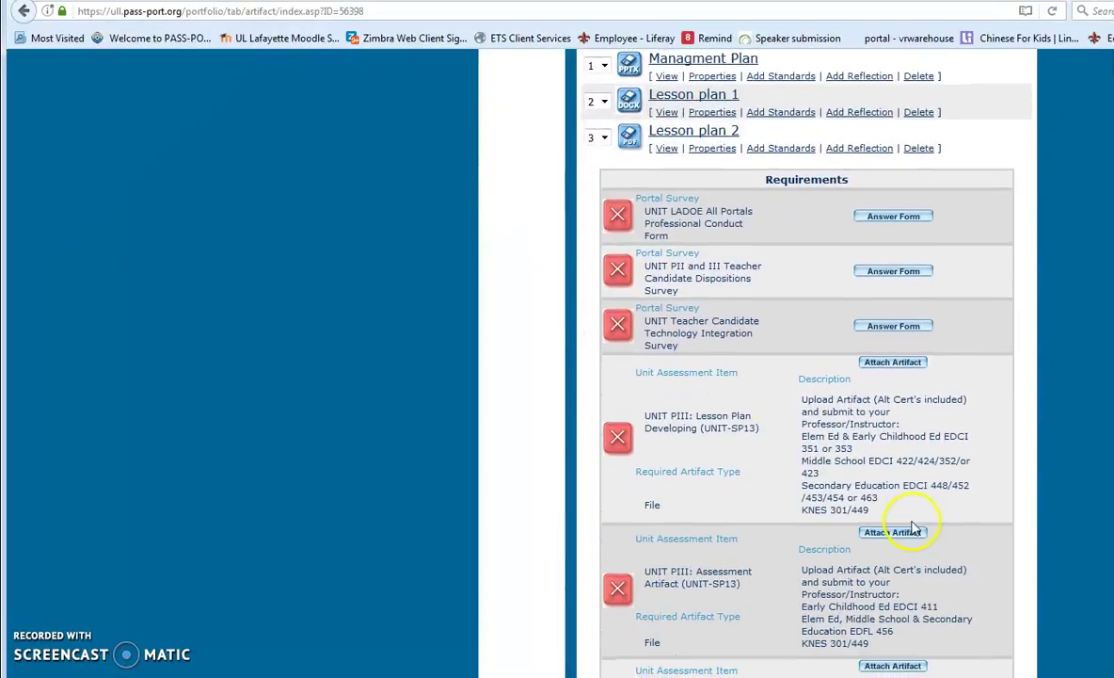
left_click_drag(903, 485, 970, 486)
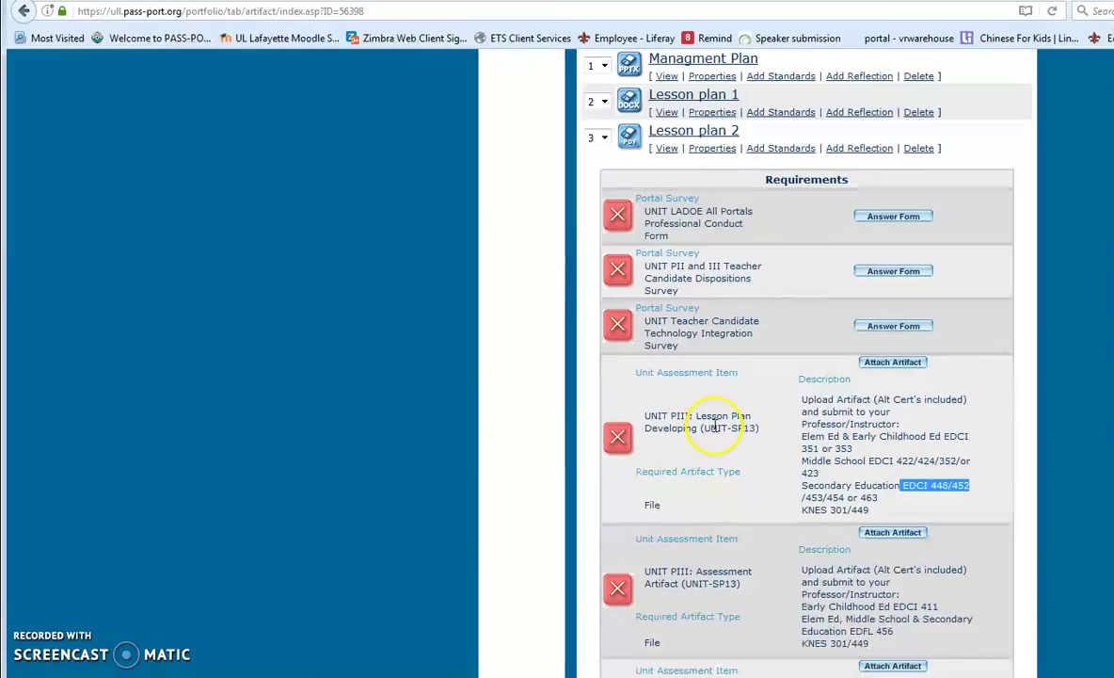
left_click(648, 415)
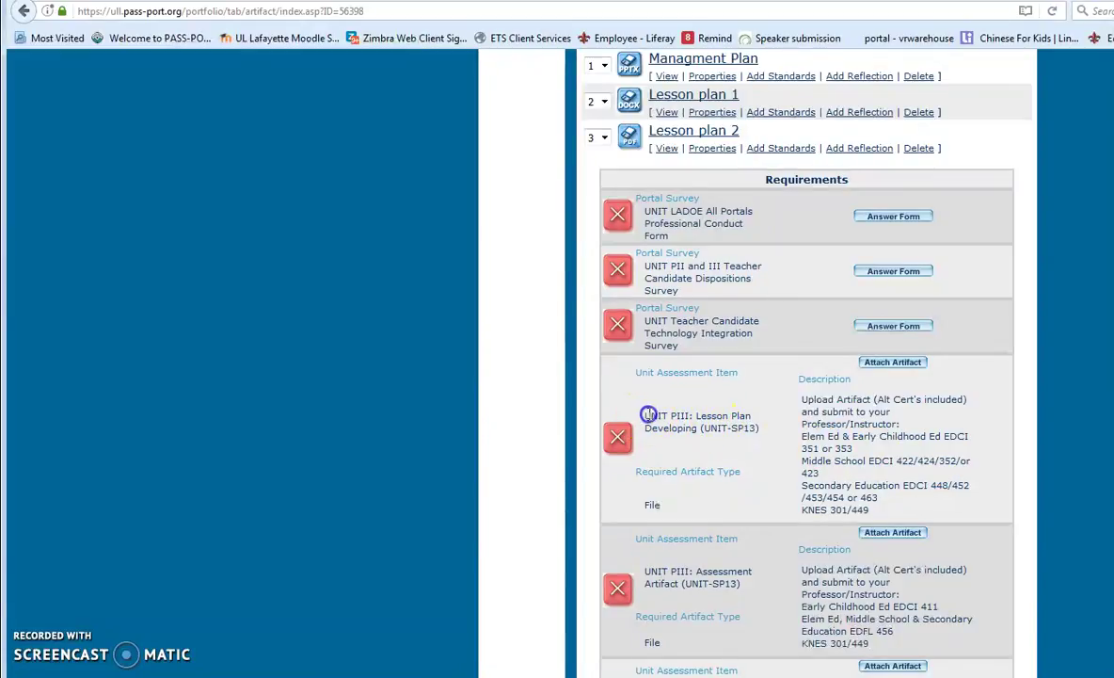
left_click_drag(738, 415, 764, 429)
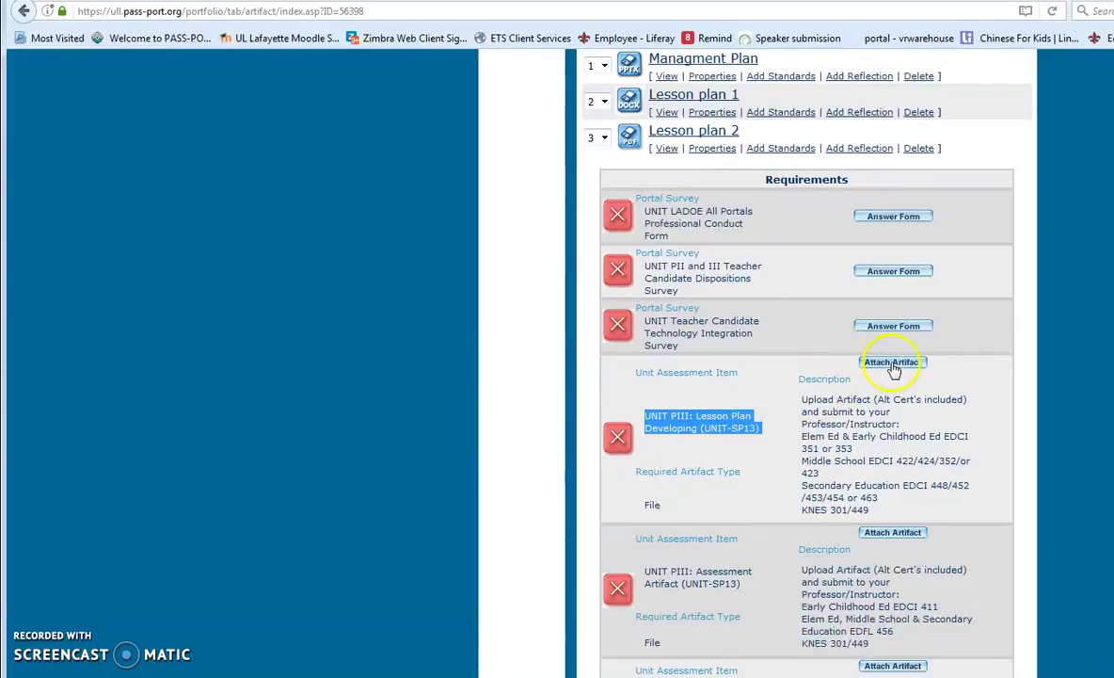
left_click(893, 366)
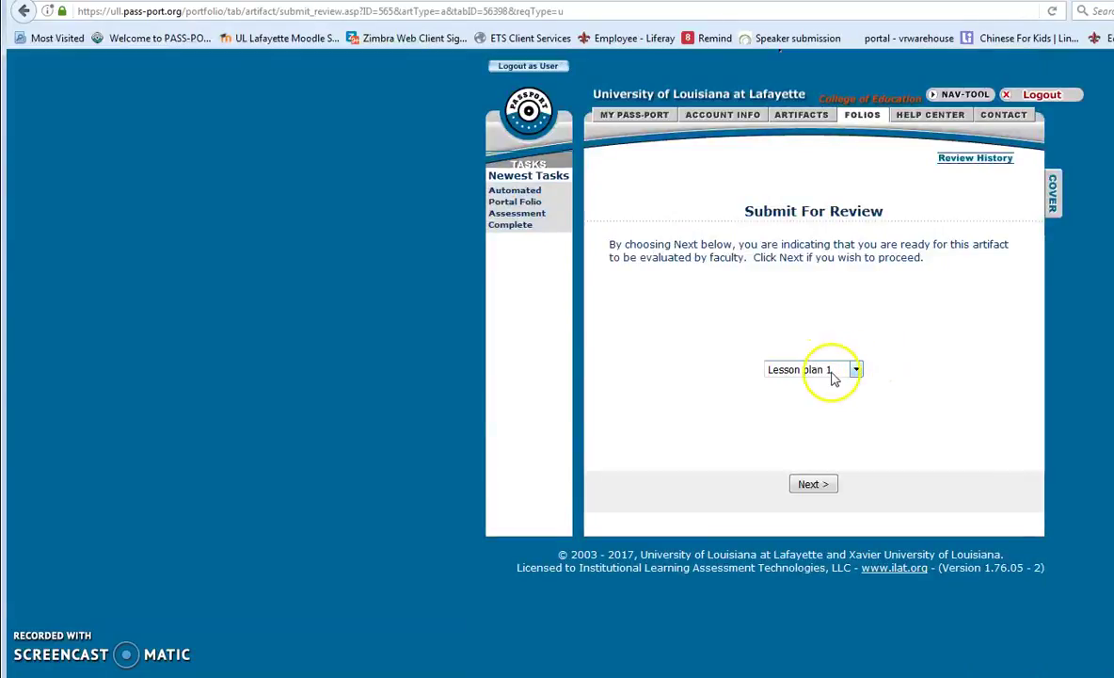
left_click(811, 485)
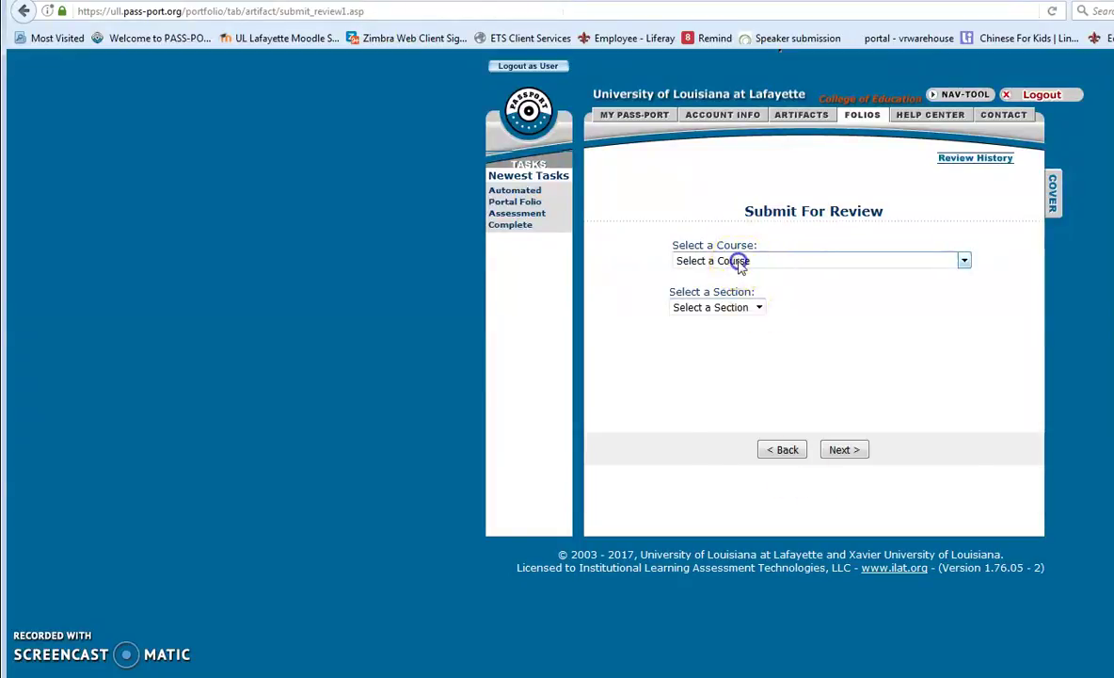
- Set the review's course to (EDCI 452) Sec Schl Mathmatics Methods and section 004, and continue to the reviewer selection
left_click(736, 260)
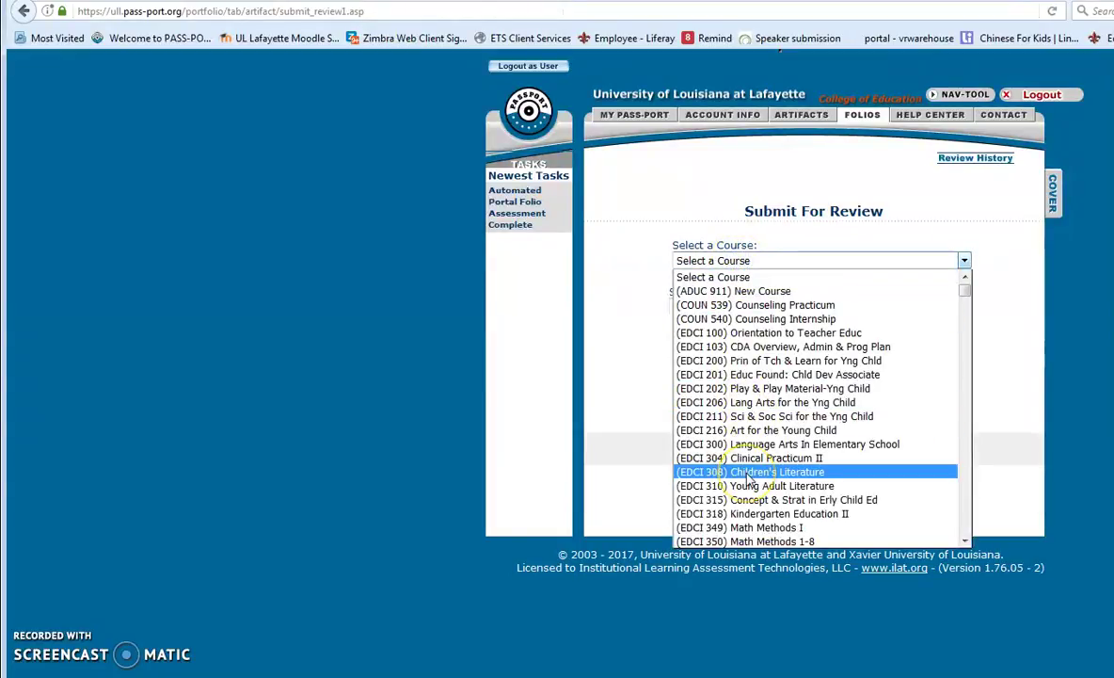
scroll(750, 480, "down", 6)
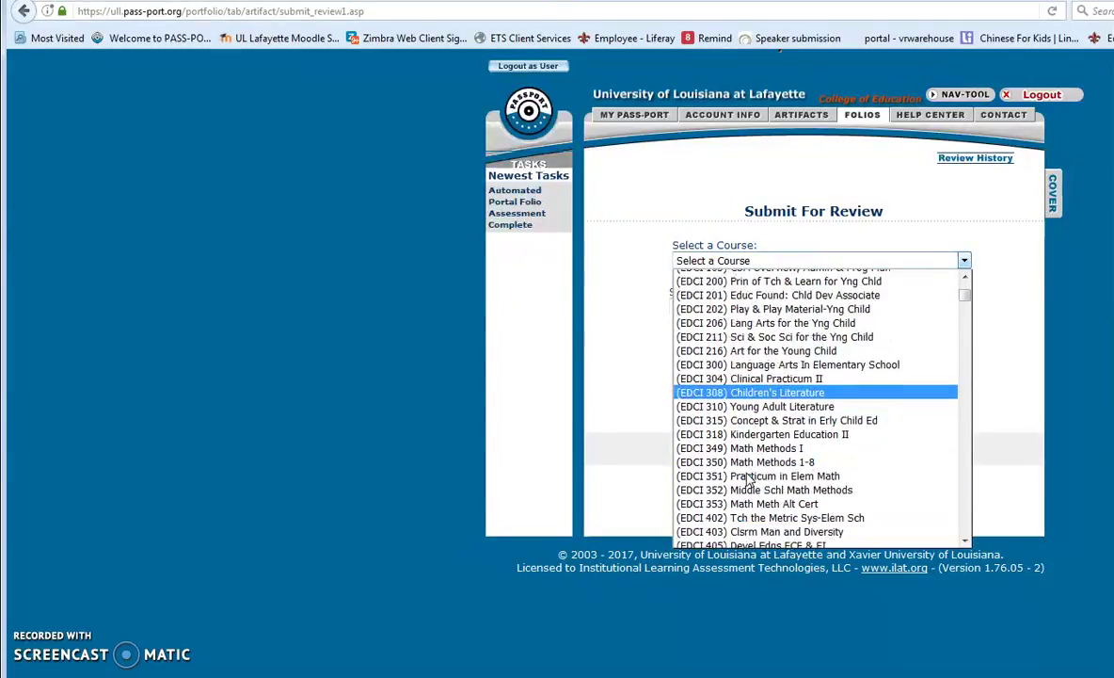
scroll(750, 480, "down", 6)
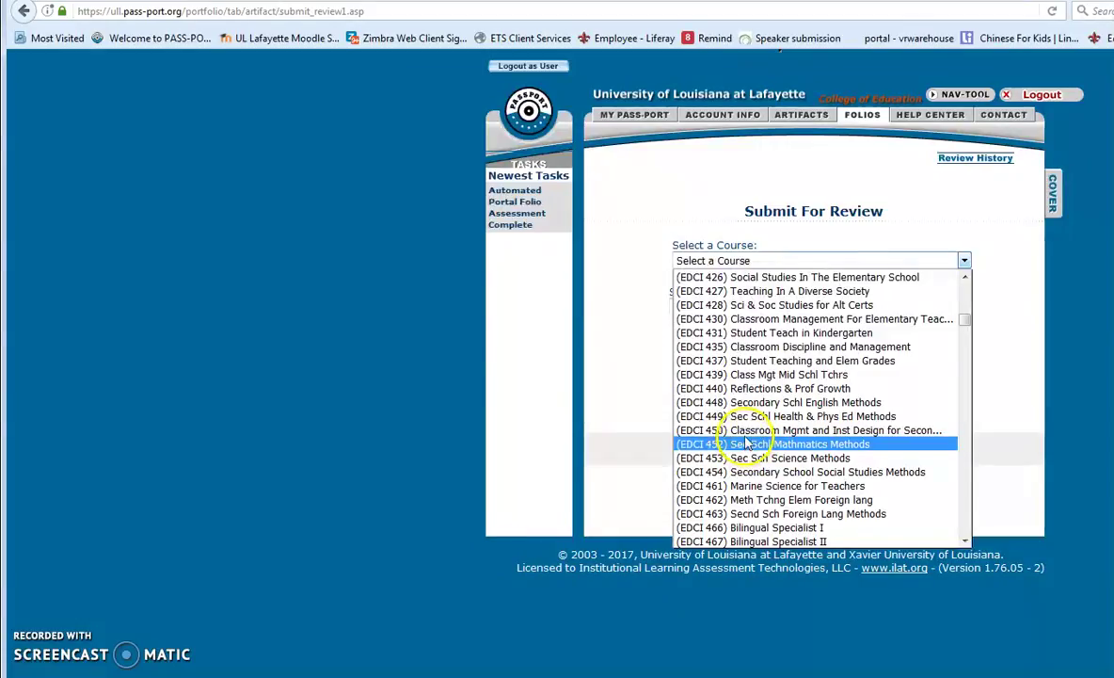
left_click(744, 444)
left_click(726, 316)
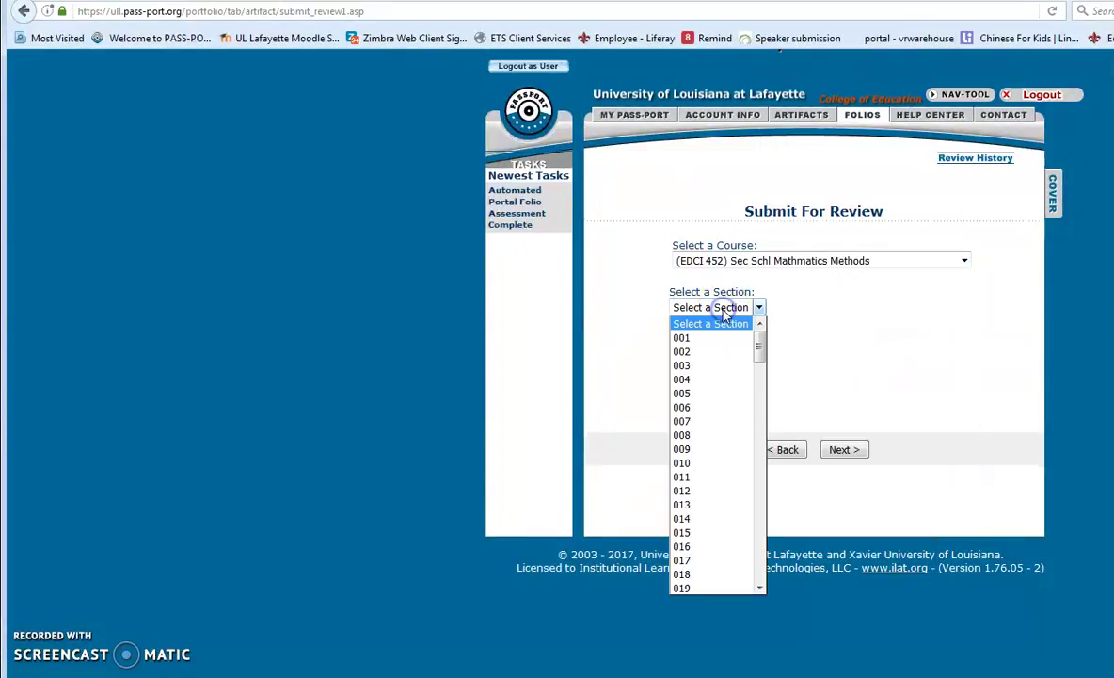
left_click(716, 376)
left_click(843, 448)
- Choose the faculty member who reviews Lesson plan 1 and continue to the note for the reviewer
left_click(777, 245)
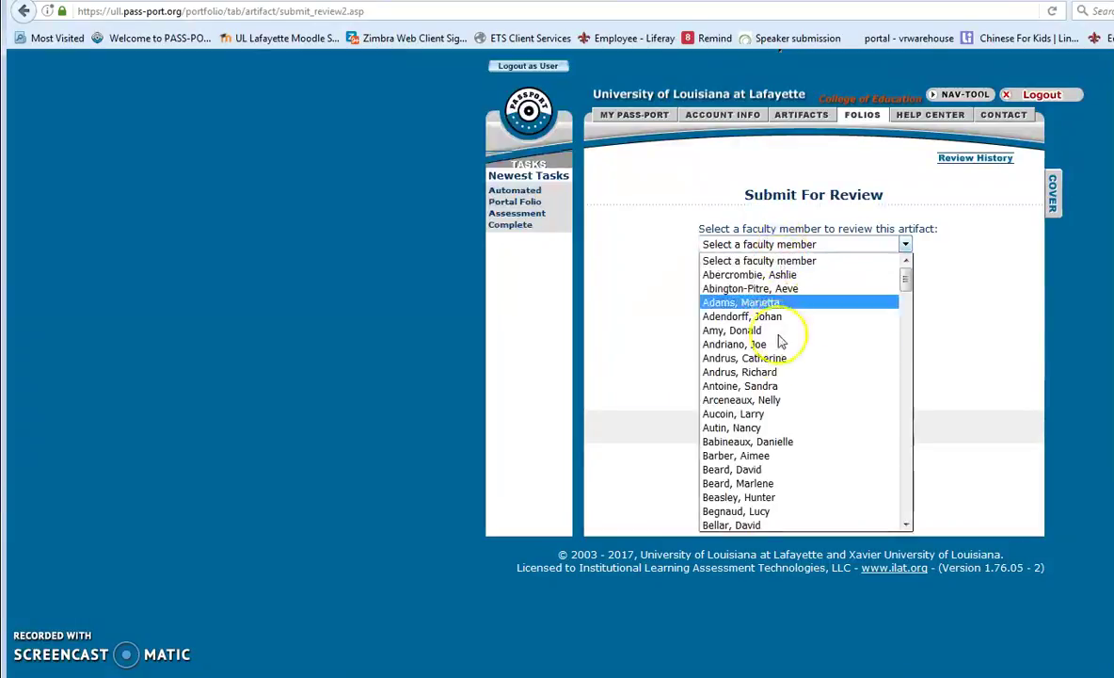
scroll(779, 367, "down", 14)
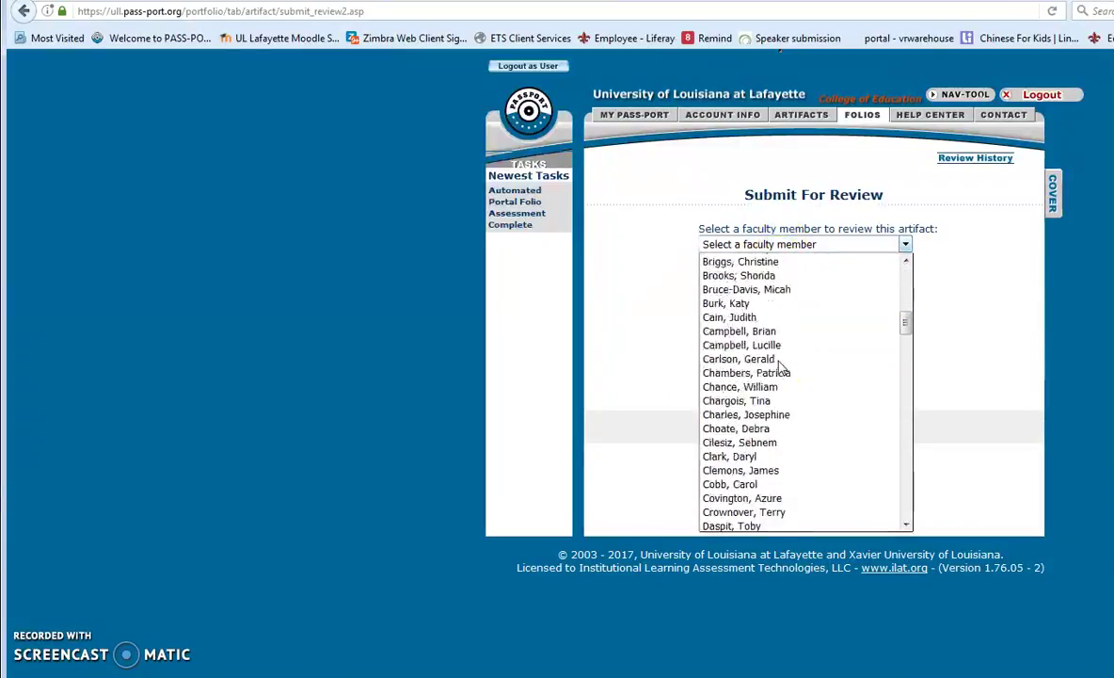
scroll(779, 367, "down", 12)
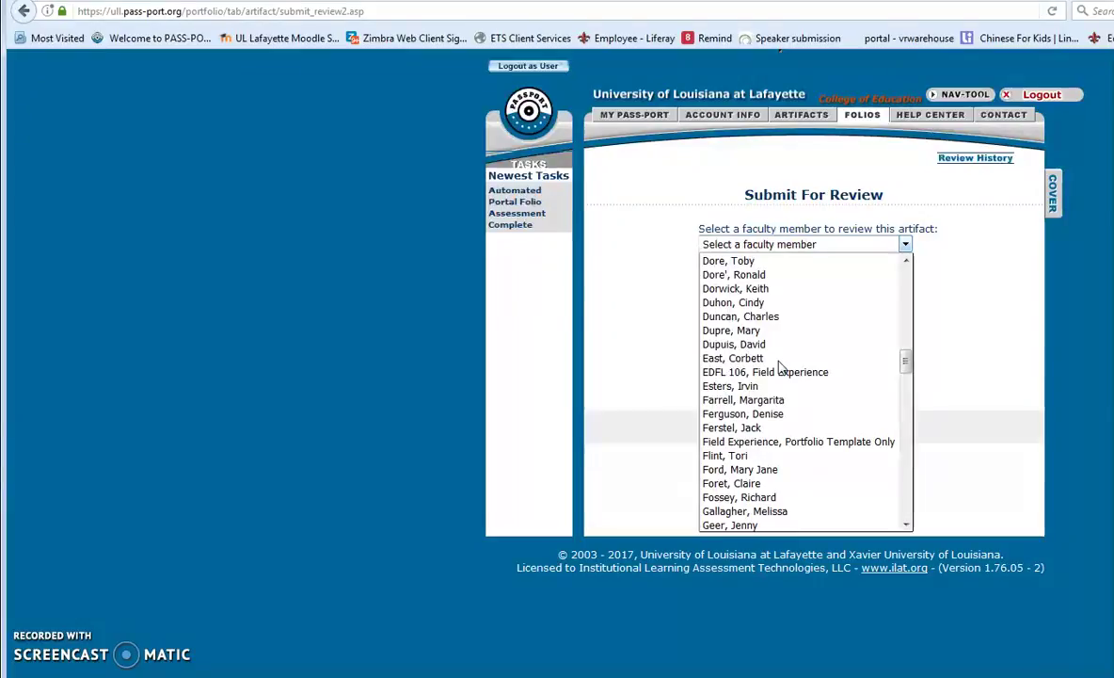
scroll(779, 367, "down", 12)
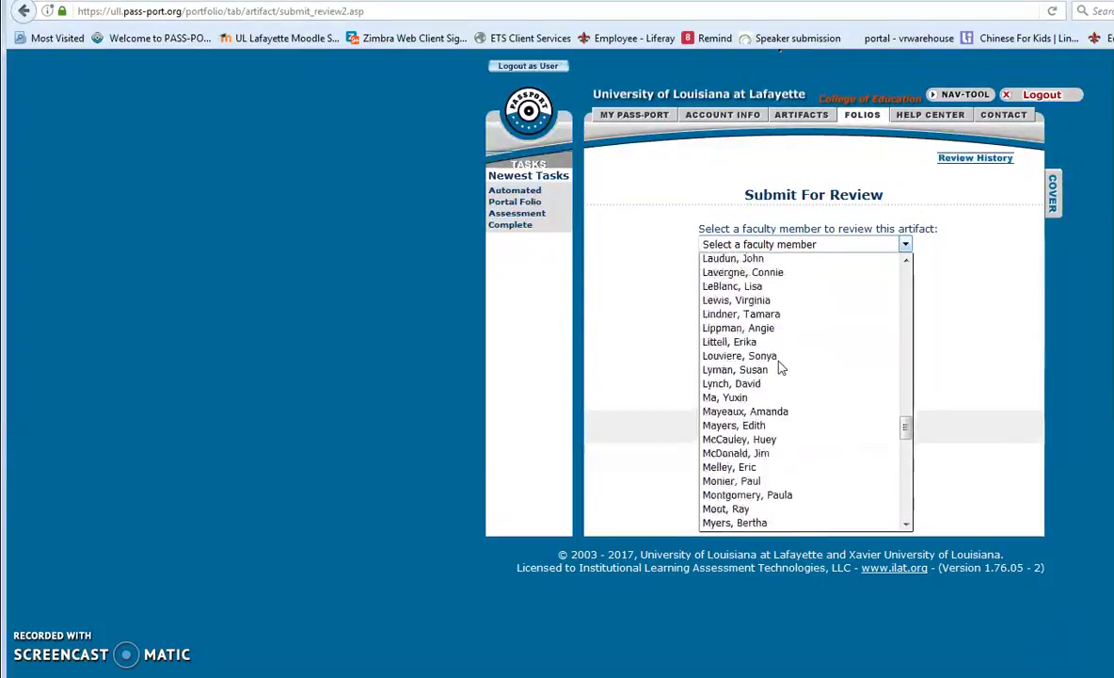
scroll(779, 367, "down", 9)
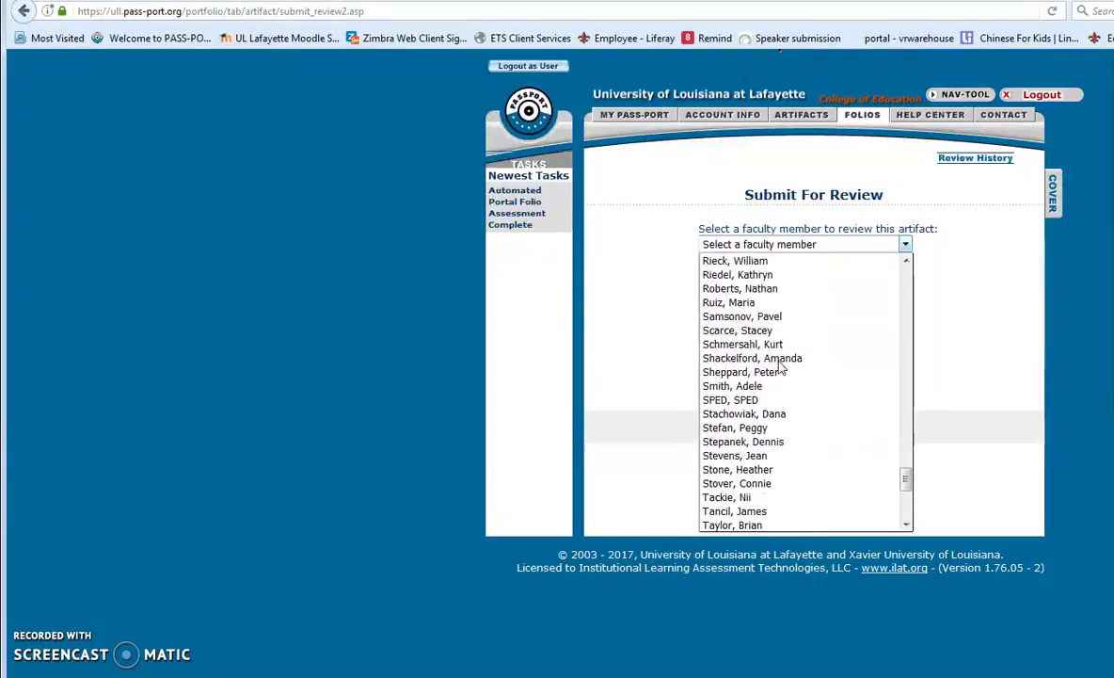
left_click(715, 421)
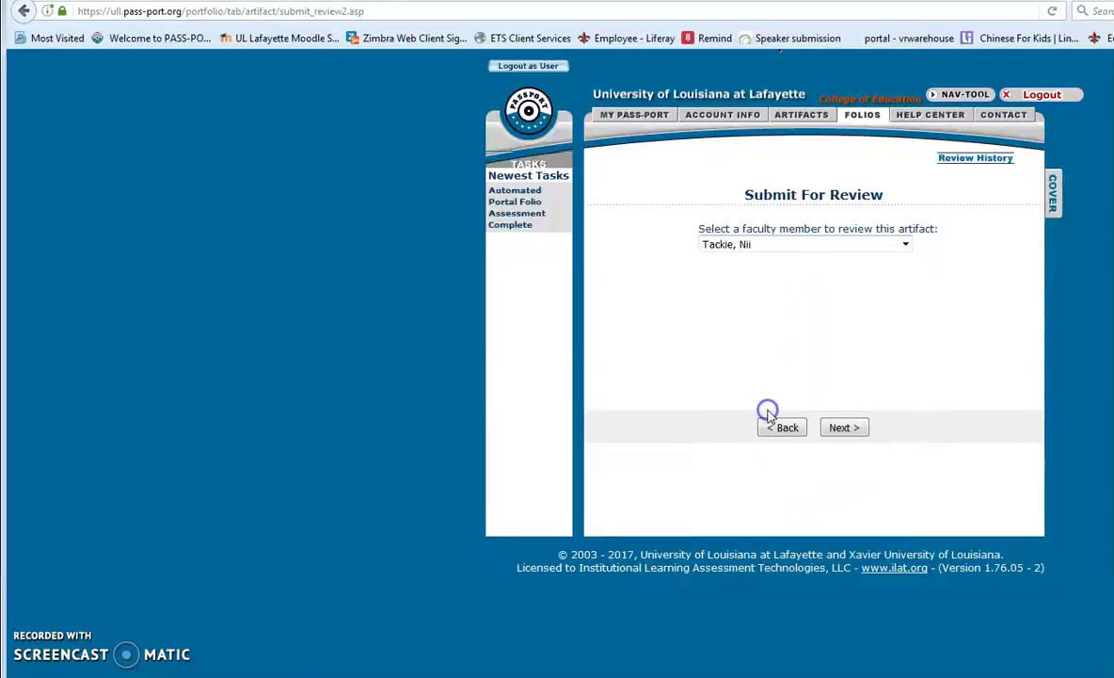
left_click(843, 428)
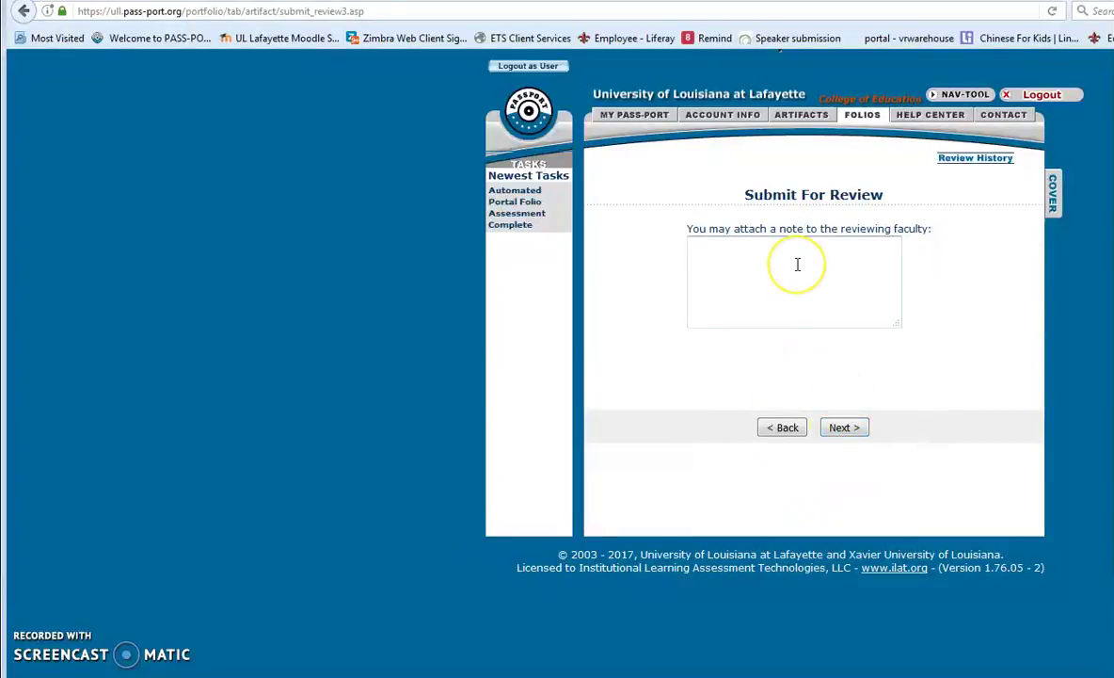
- Leave the note empty, check the requirement, course and section in the summary, and finish submitting Lesson plan 1 for review
left_click(844, 427)
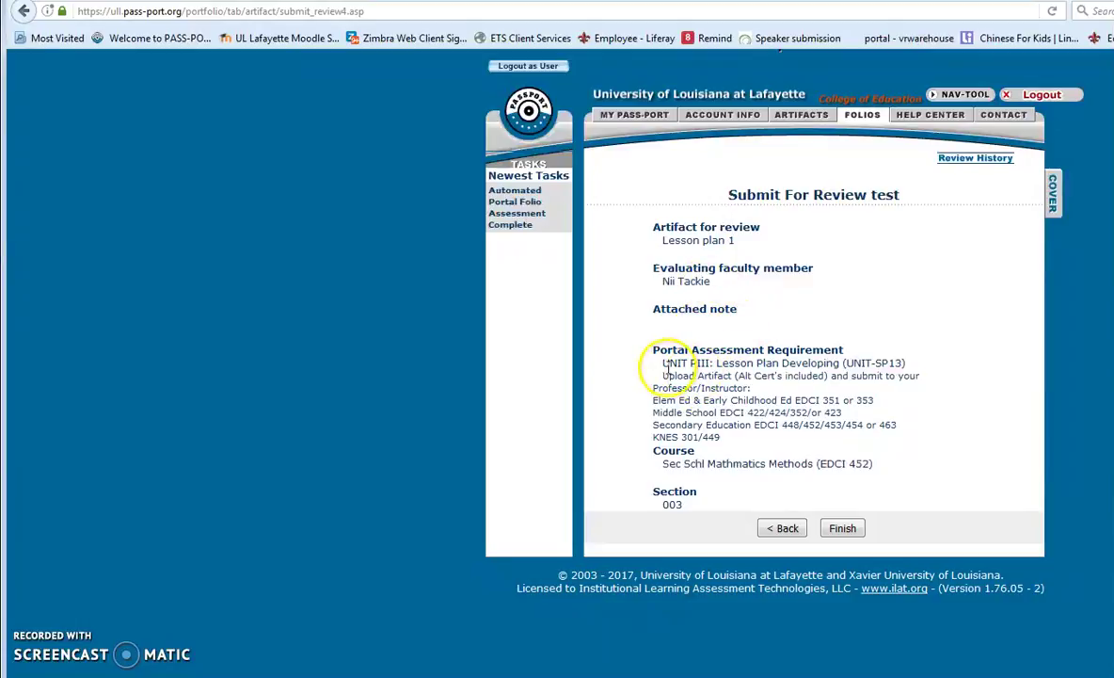
left_click_drag(661, 362, 871, 462)
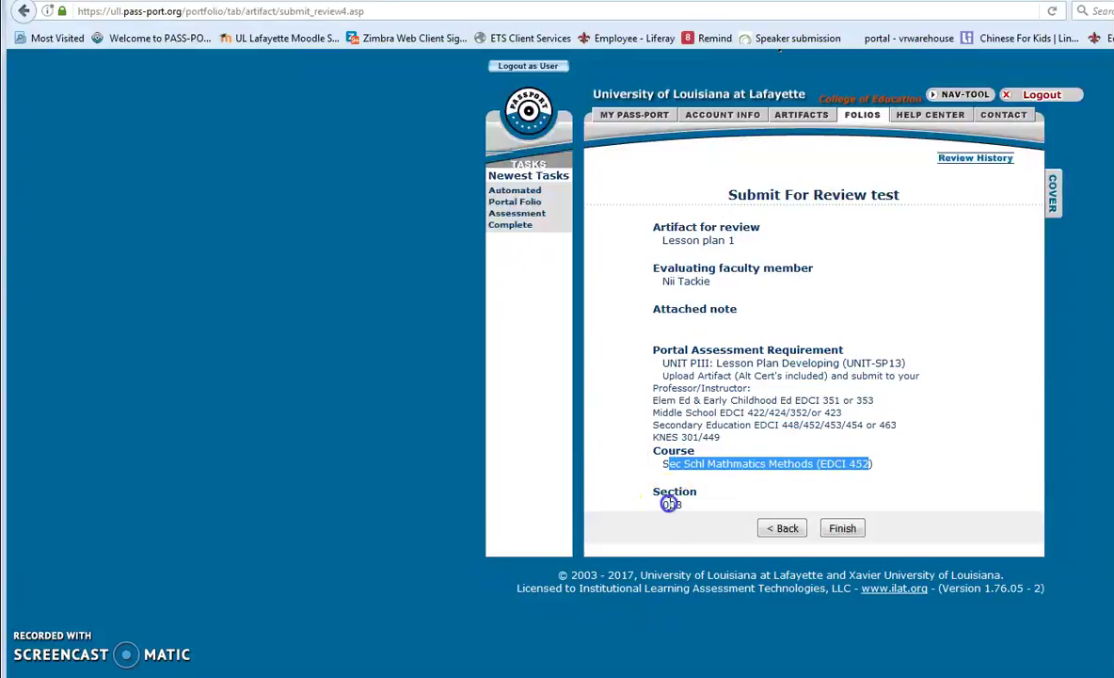
left_click_drag(634, 502, 697, 509)
left_click(844, 529)
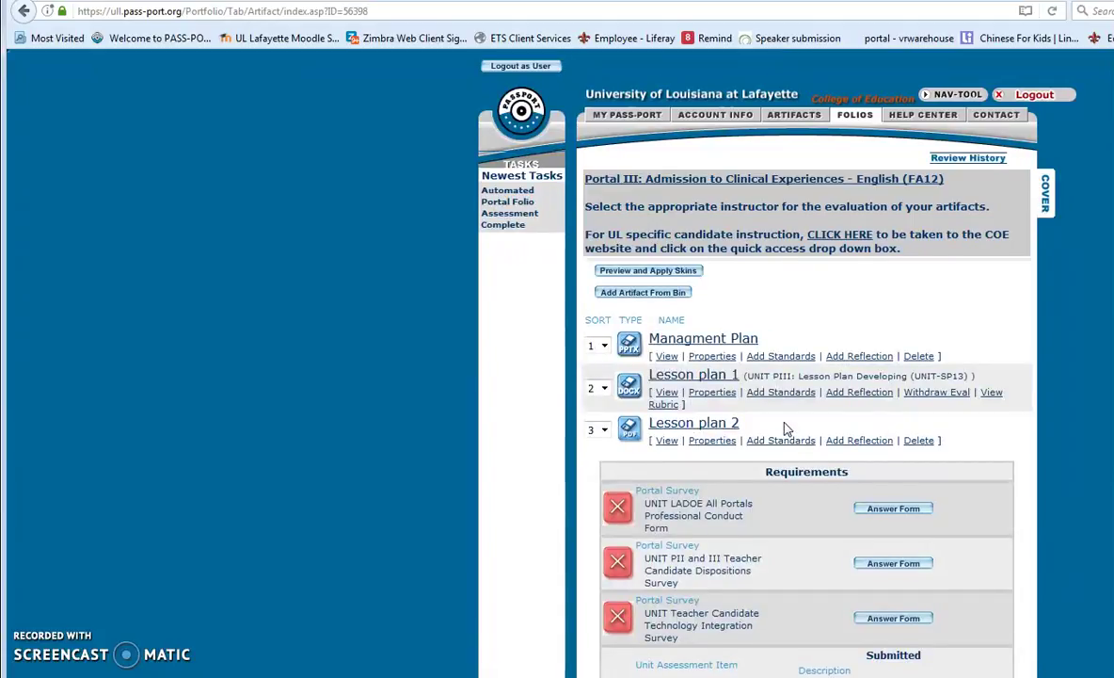
- Attach Lesson plan 2 to the NCTE PIII: Lesson Plan (SPA-12) requirement and proceed with its review submission
scroll(787, 429, "down", 3)
scroll(787, 429, "down", 2)
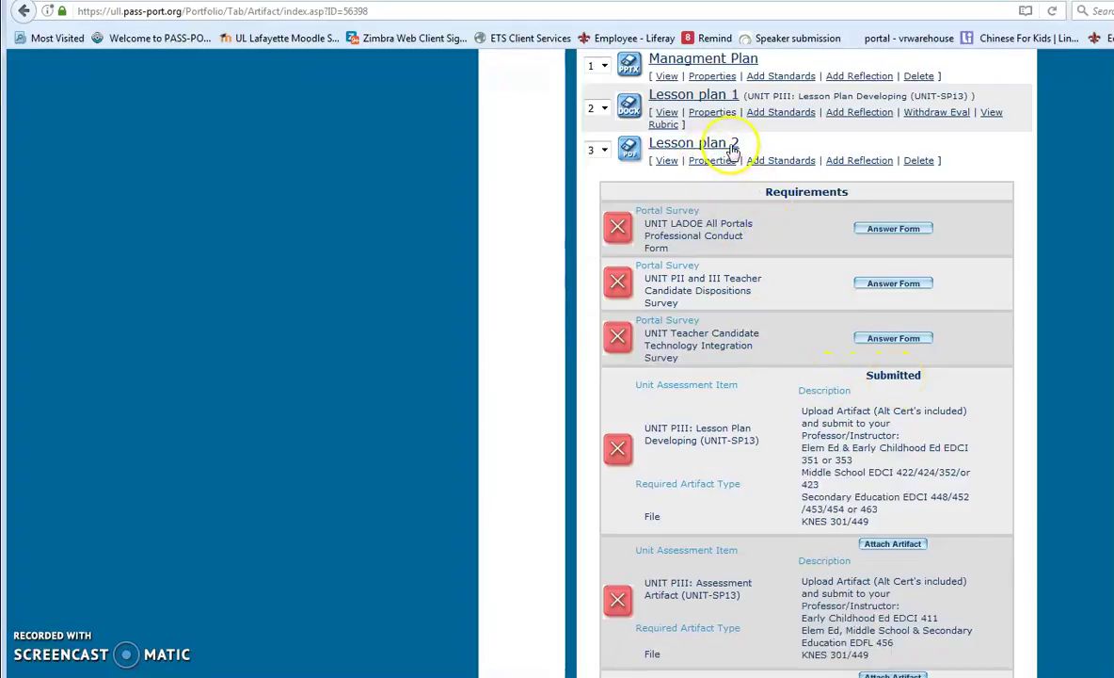
scroll(781, 425, "down", 3)
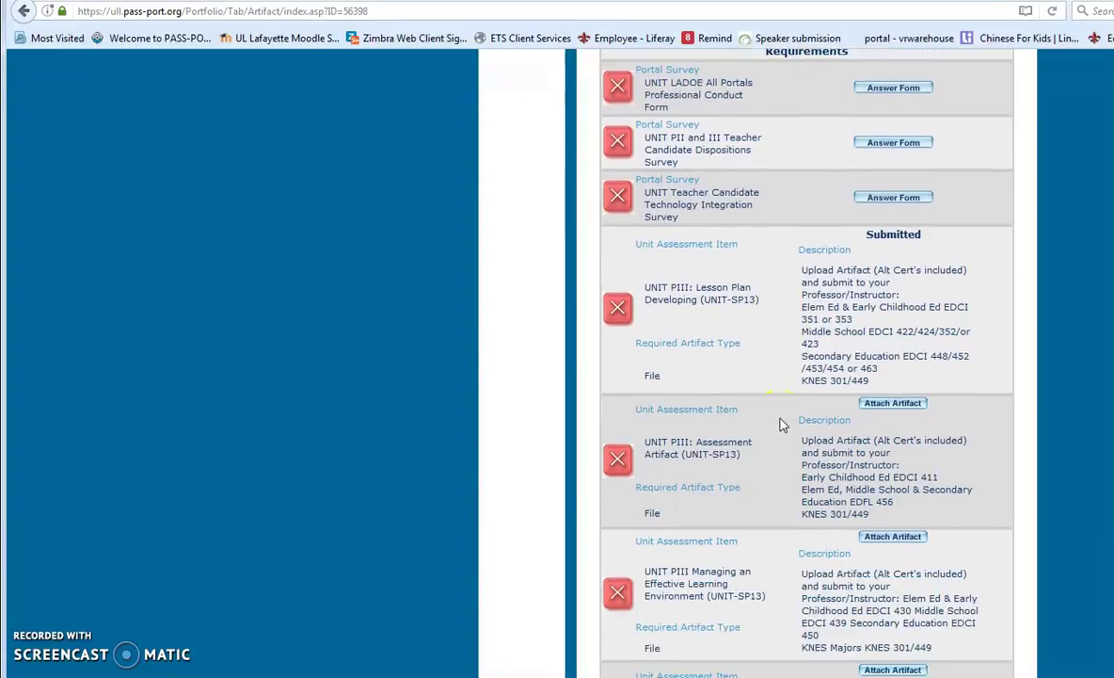
scroll(782, 424, "down", 6)
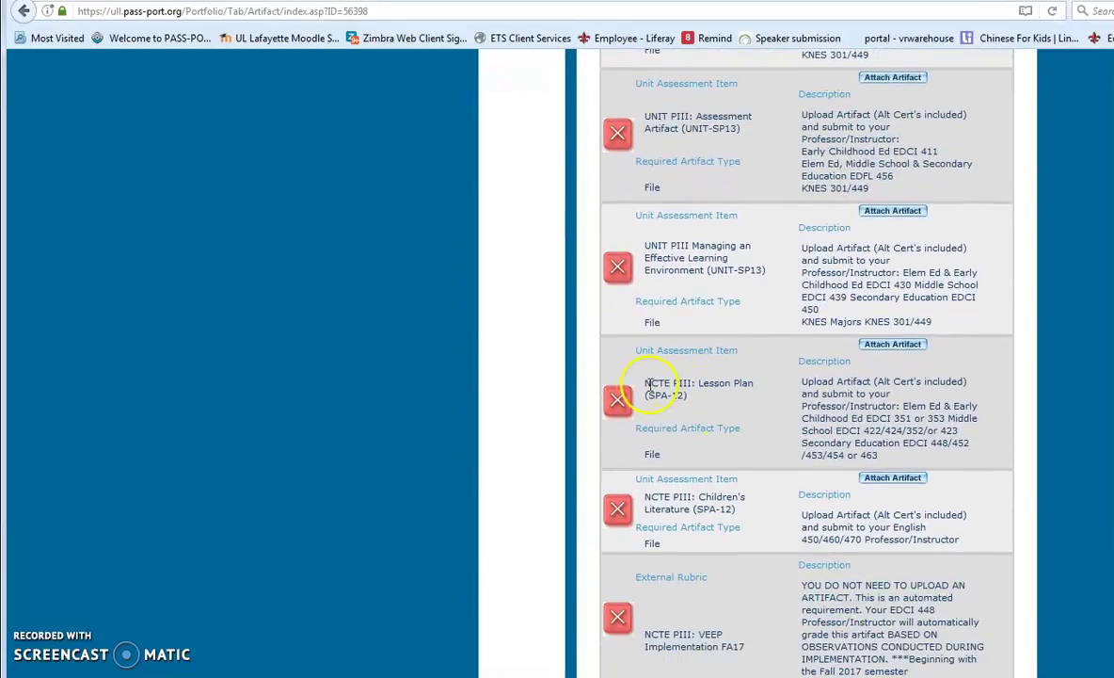
left_click_drag(662, 383, 753, 398)
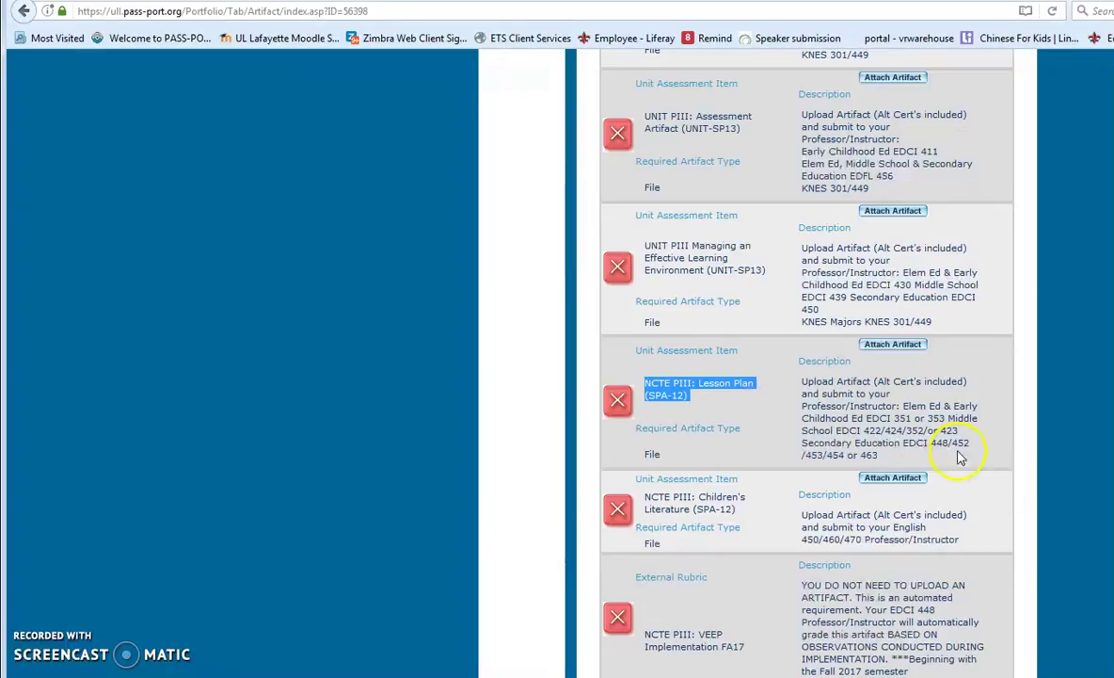
left_click_drag(906, 444, 970, 443)
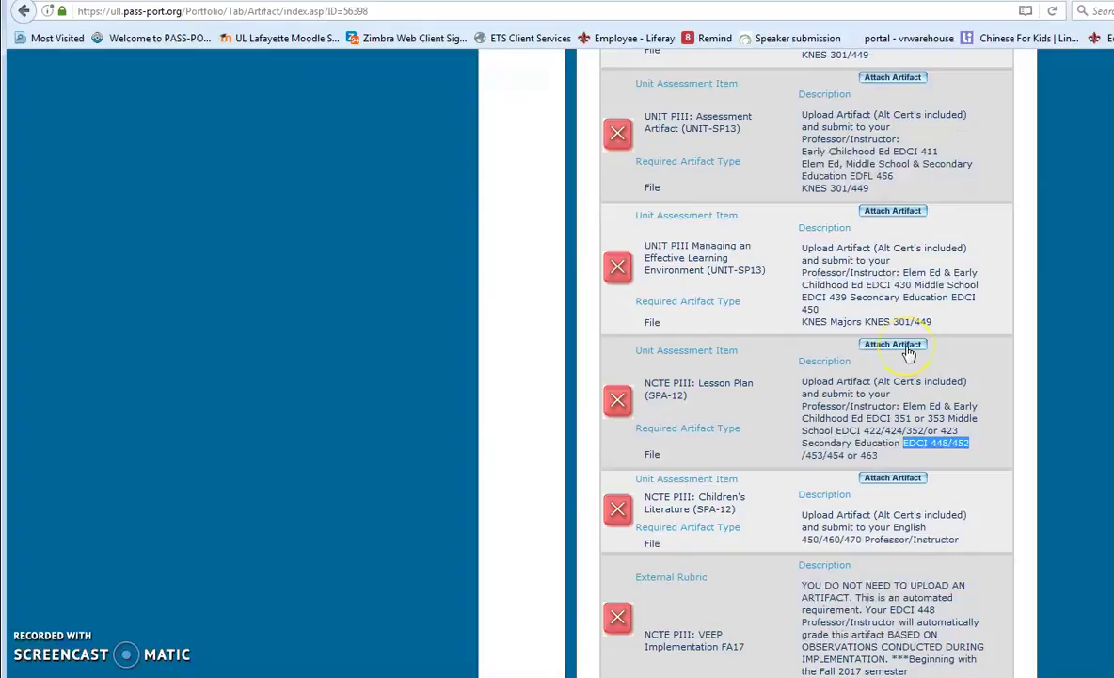
left_click(909, 350)
left_click(778, 369)
left_click(835, 377)
left_click(820, 484)
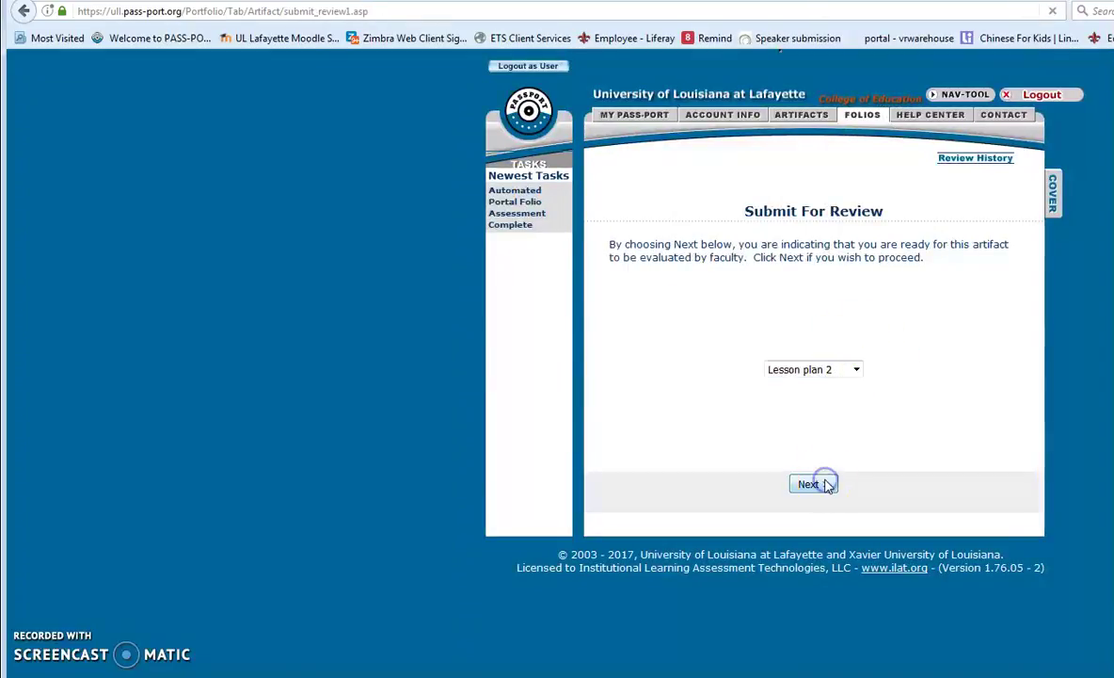
- Set the course for the Lesson plan 2 review to (EDCI 452) Sec Schl Mathmatics Methods and section 003, and continue
left_click(763, 263)
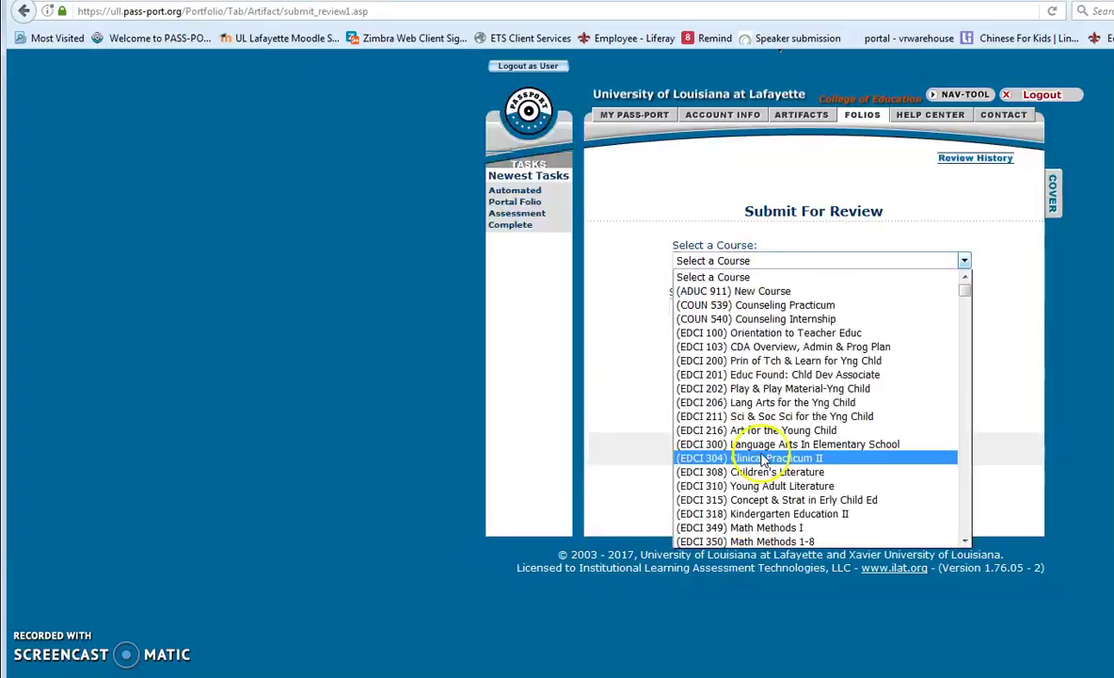
scroll(764, 460, "down", 6)
scroll(764, 460, "down", 1)
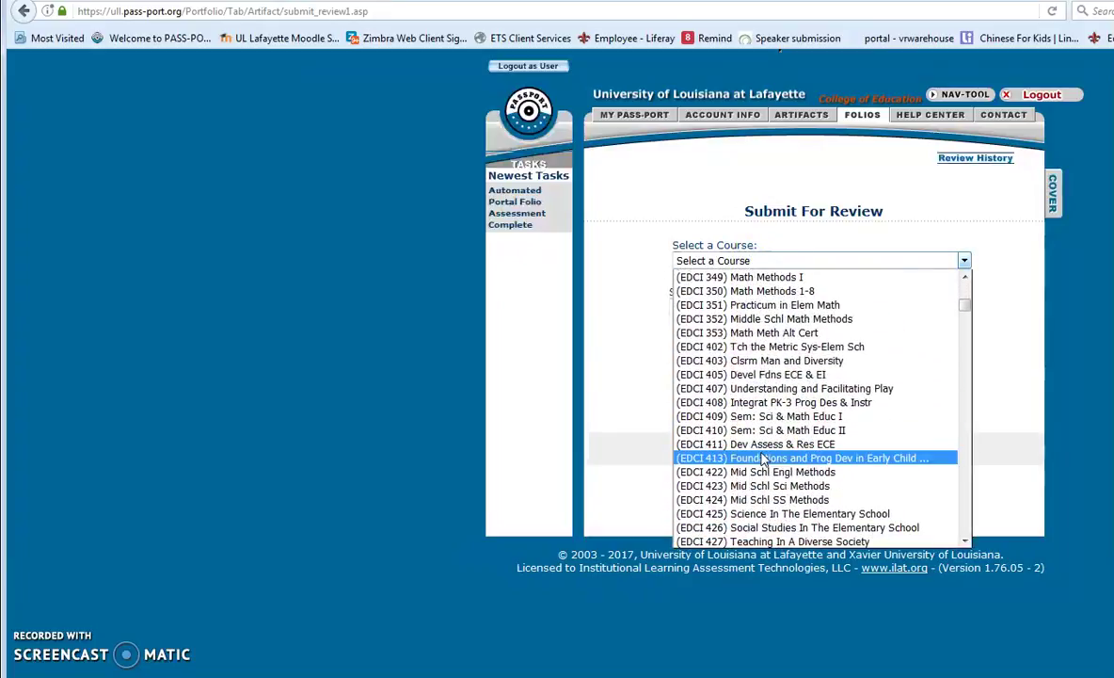
scroll(764, 459, "down", 2)
scroll(764, 459, "down", 2)
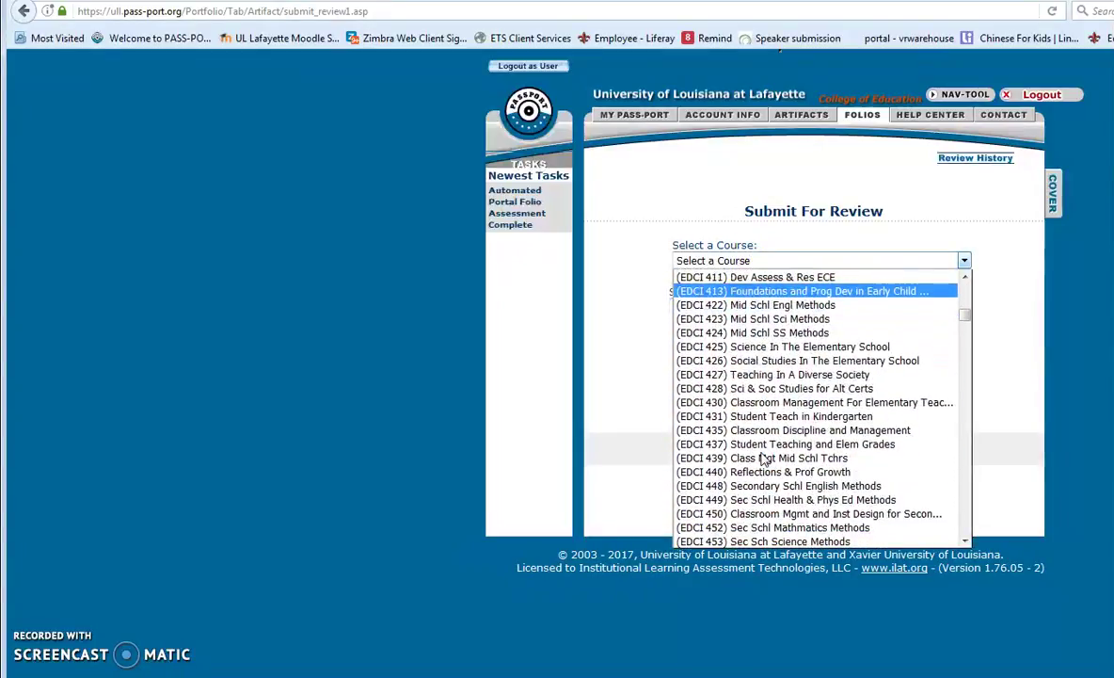
left_click(764, 524)
left_click(735, 308)
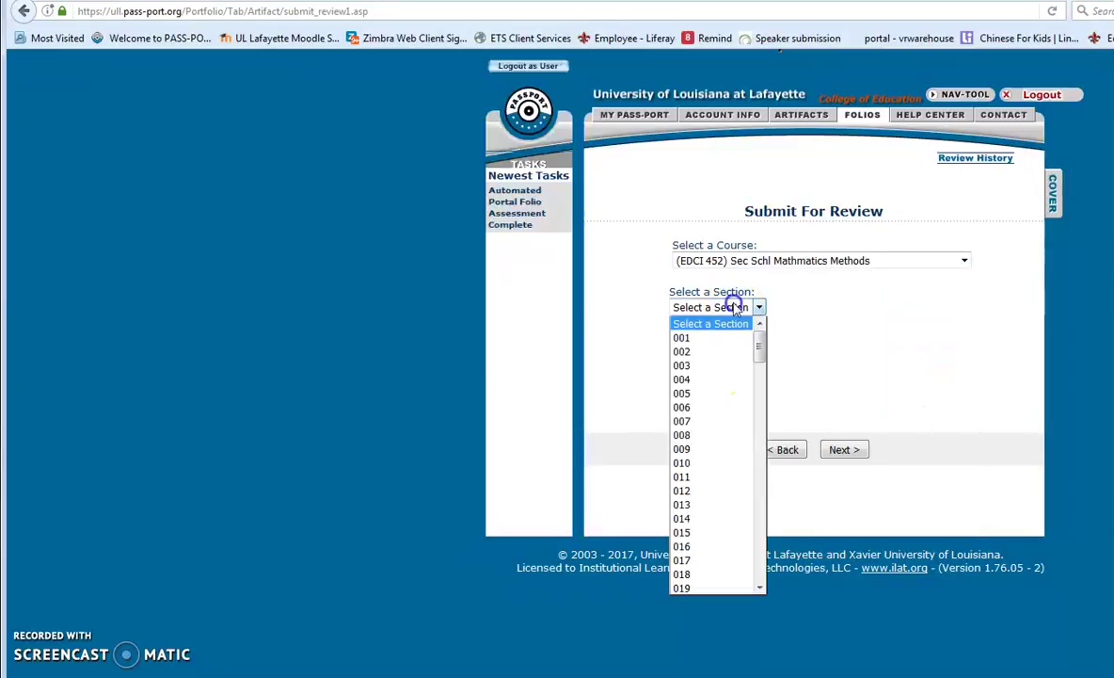
left_click(730, 366)
left_click(844, 448)
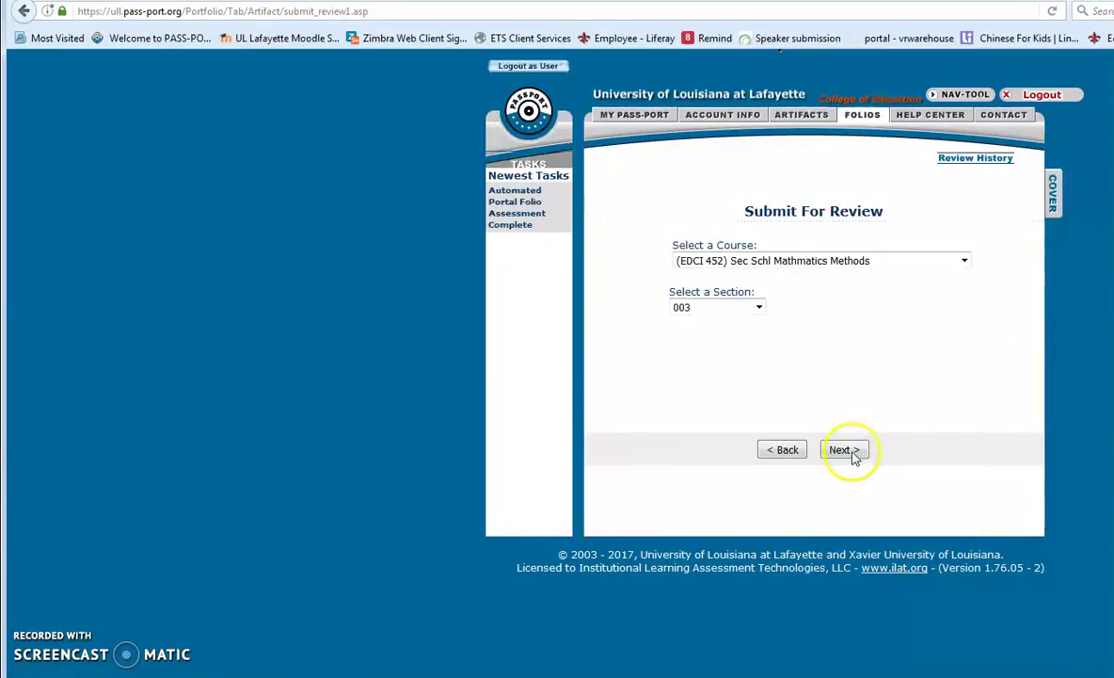
- Choose the same faculty member as reviewer of Lesson plan 2 and continue to the optional note
left_click(742, 242)
scroll(790, 428, "down", 9)
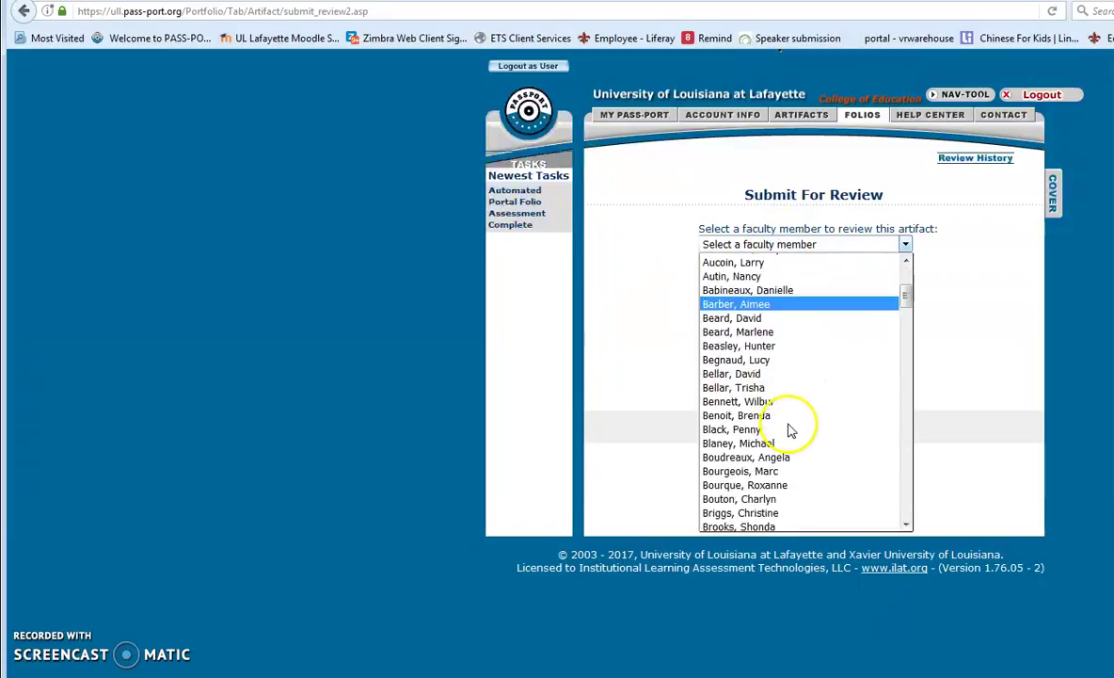
scroll(790, 430, "down", 20)
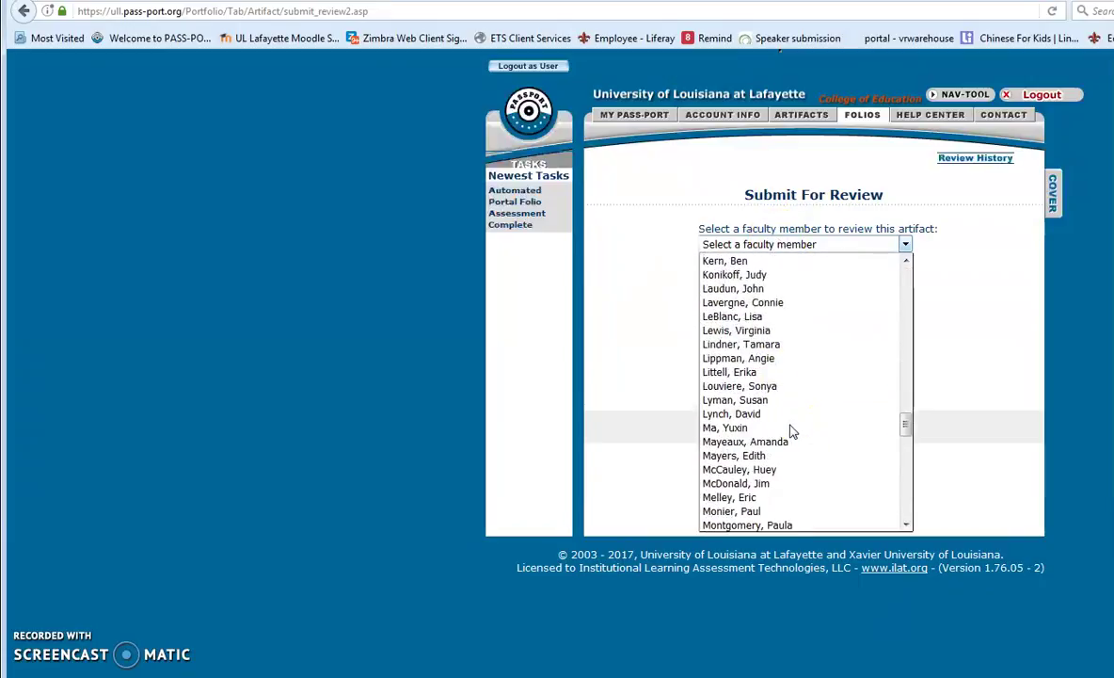
scroll(790, 430, "down", 8)
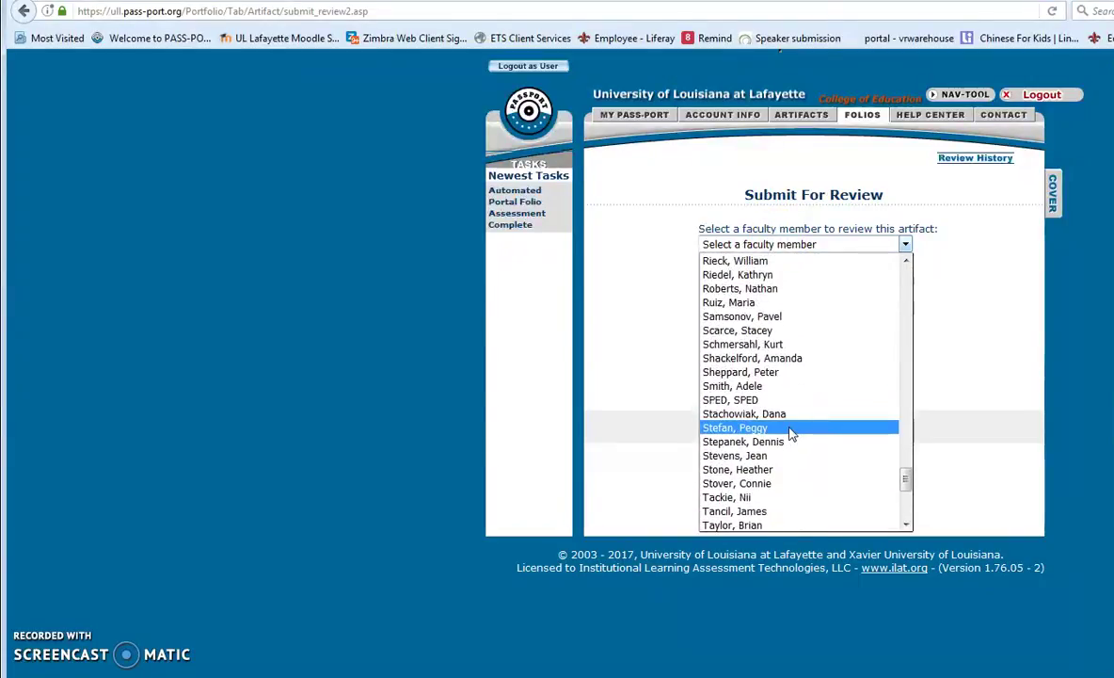
left_click(767, 497)
left_click(844, 427)
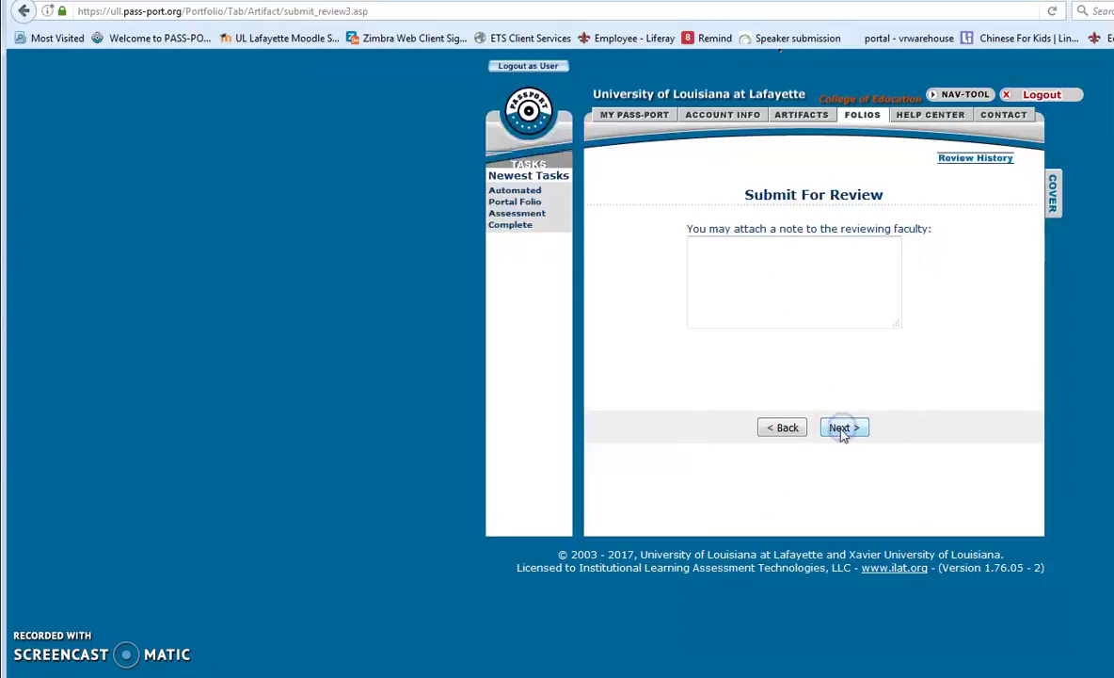
- Skip the note, check the summary's requirement, course and section, and finish submitting Lesson plan 2 for review
left_click(846, 428)
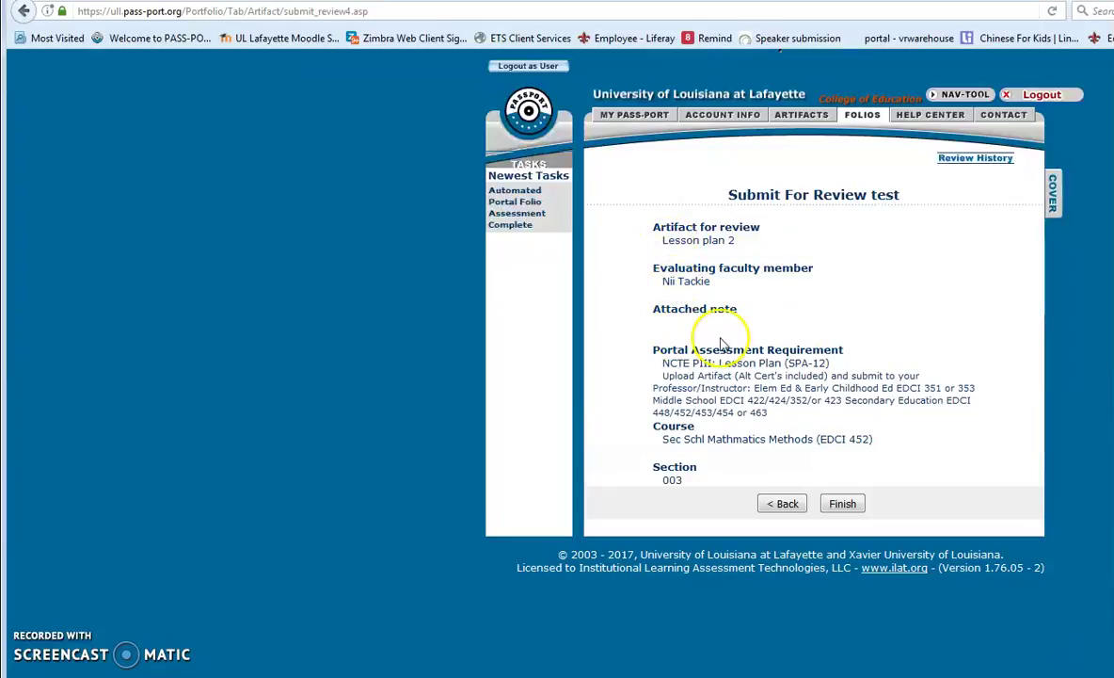
left_click_drag(670, 363, 746, 426)
triple_click(719, 438)
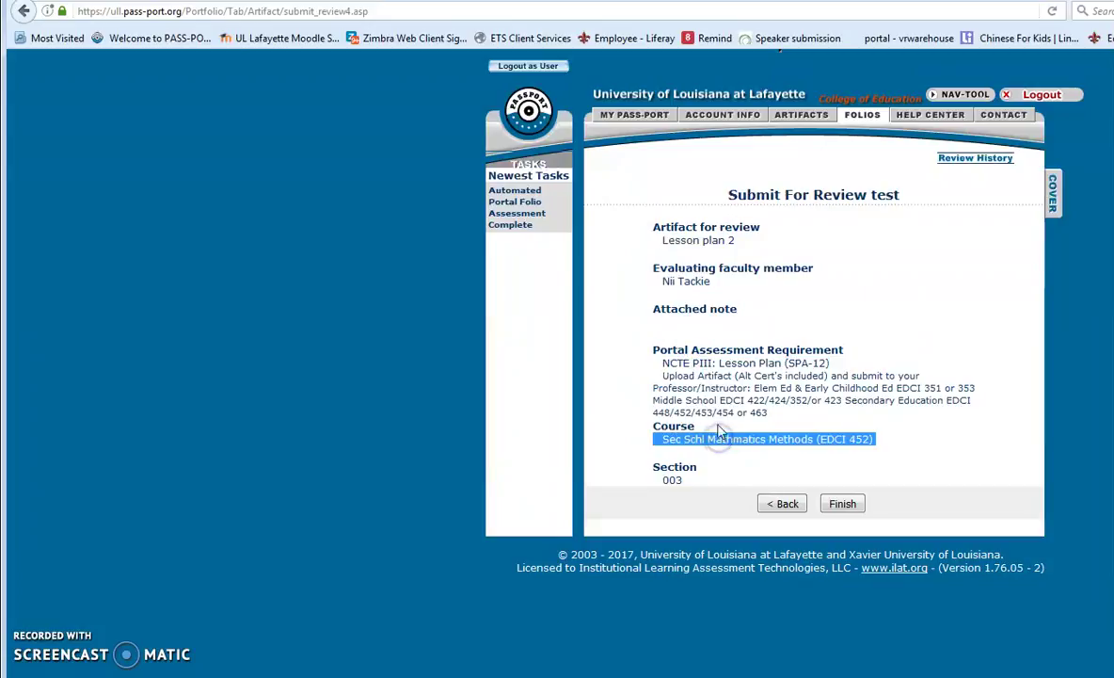
double_click(672, 480)
left_click(842, 506)
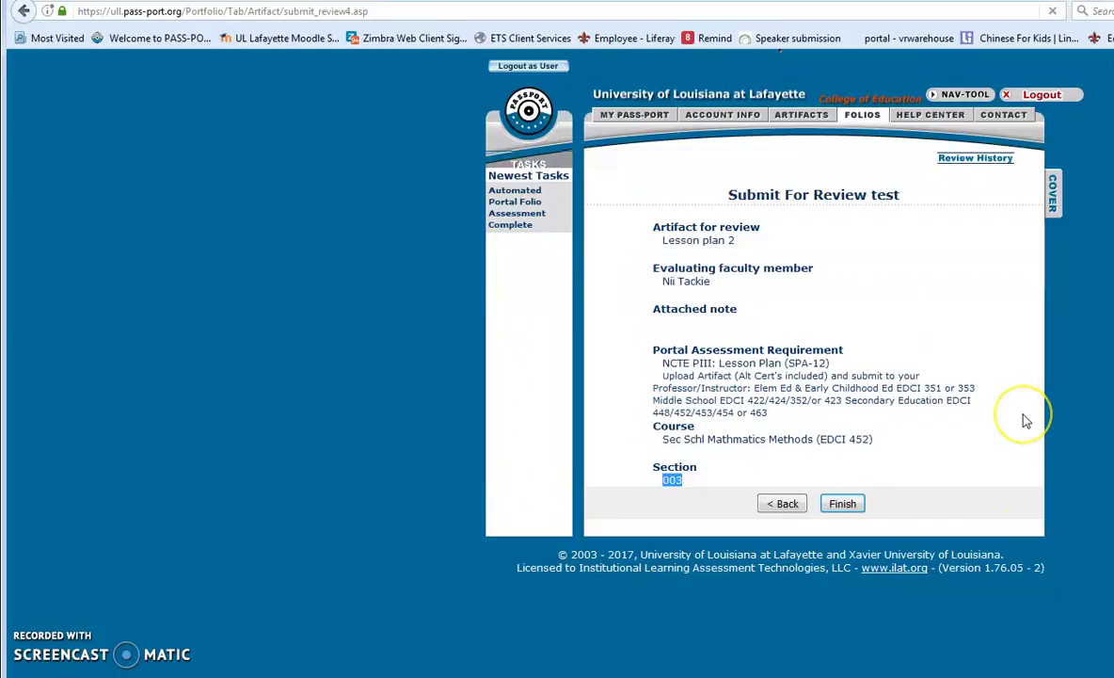
- Check the submission status of both lesson plans in the folio's artifact list and requirements table
scroll(1025, 420, "down", 5)
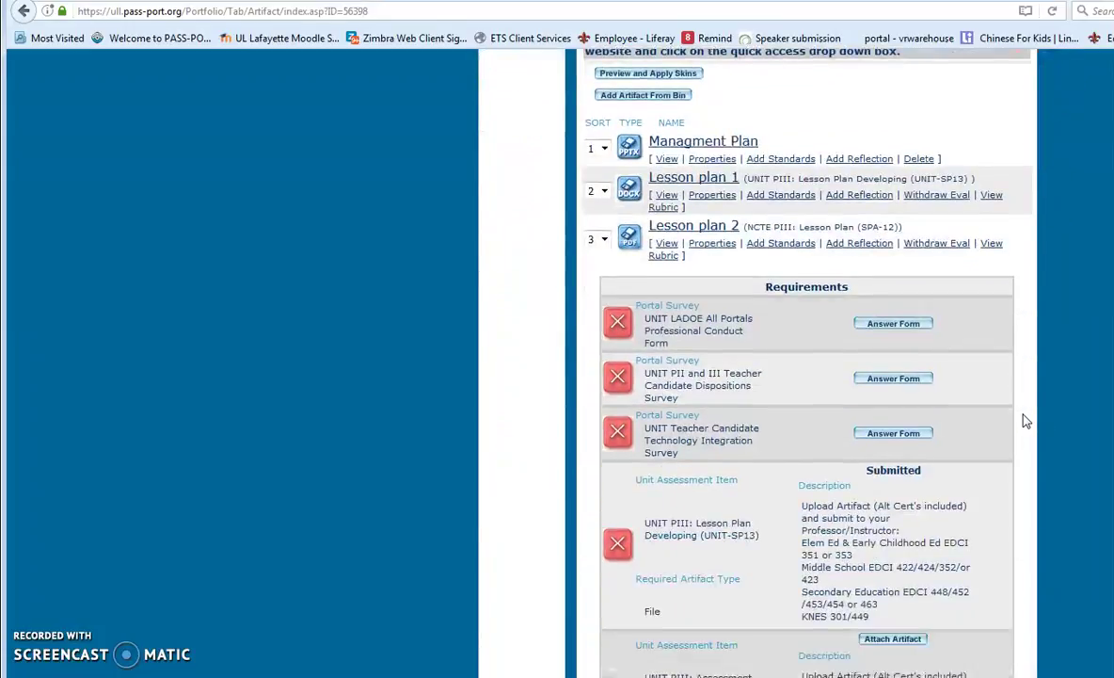
scroll(941, 254, "down", 3)
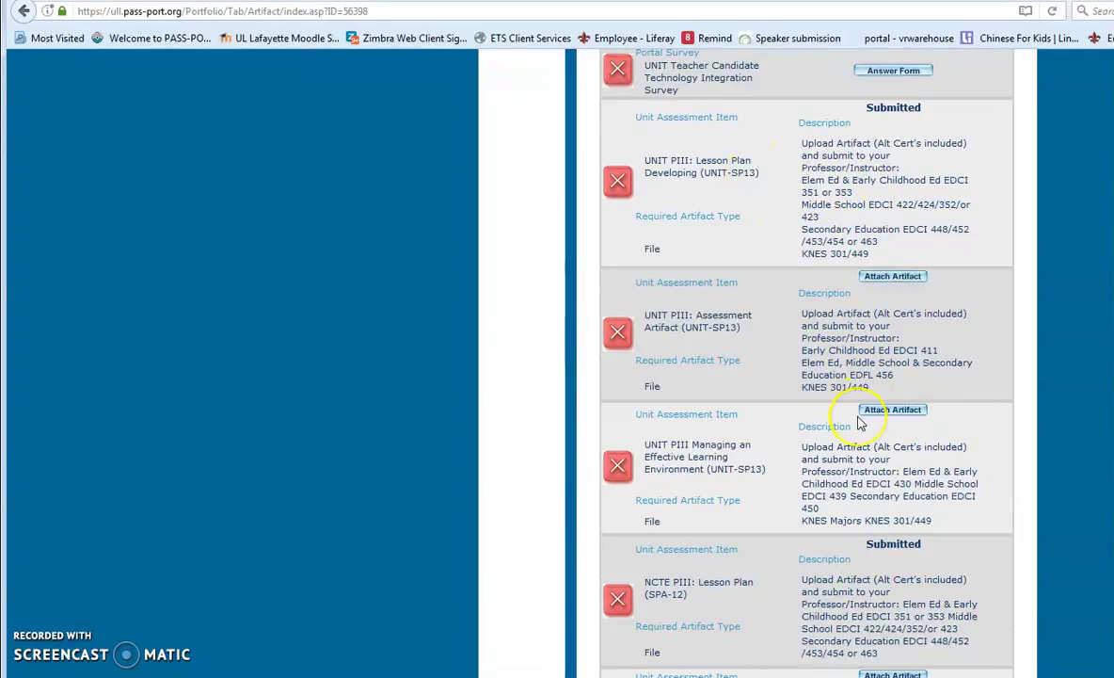
scroll(860, 423, "up", 5)
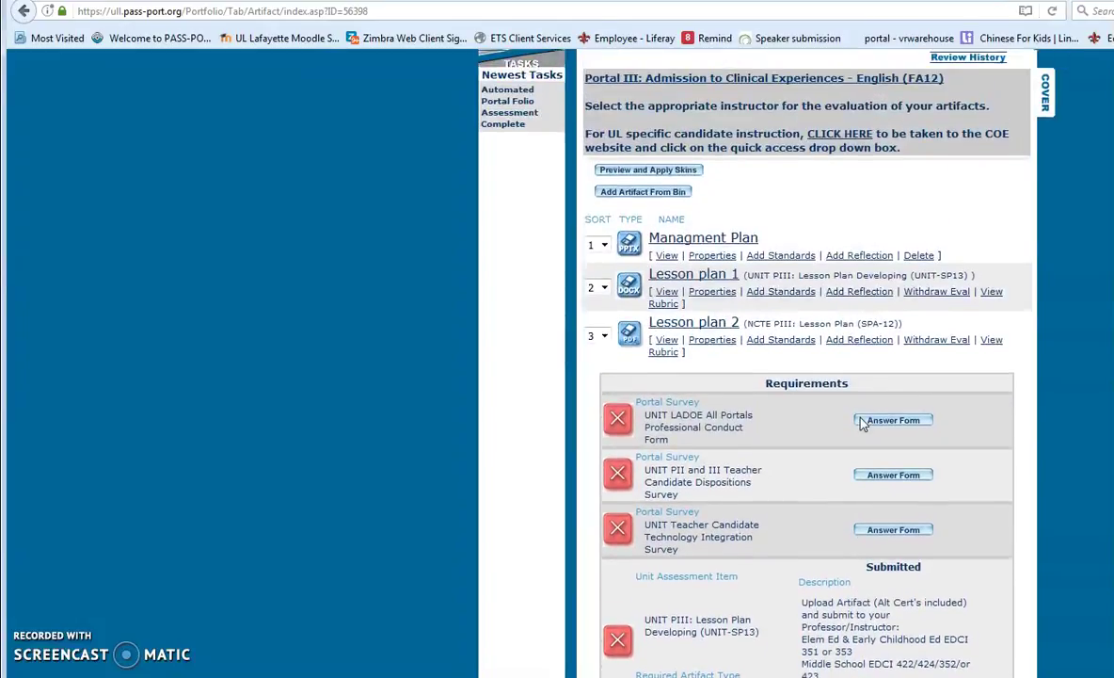
scroll(860, 423, "up", 1)
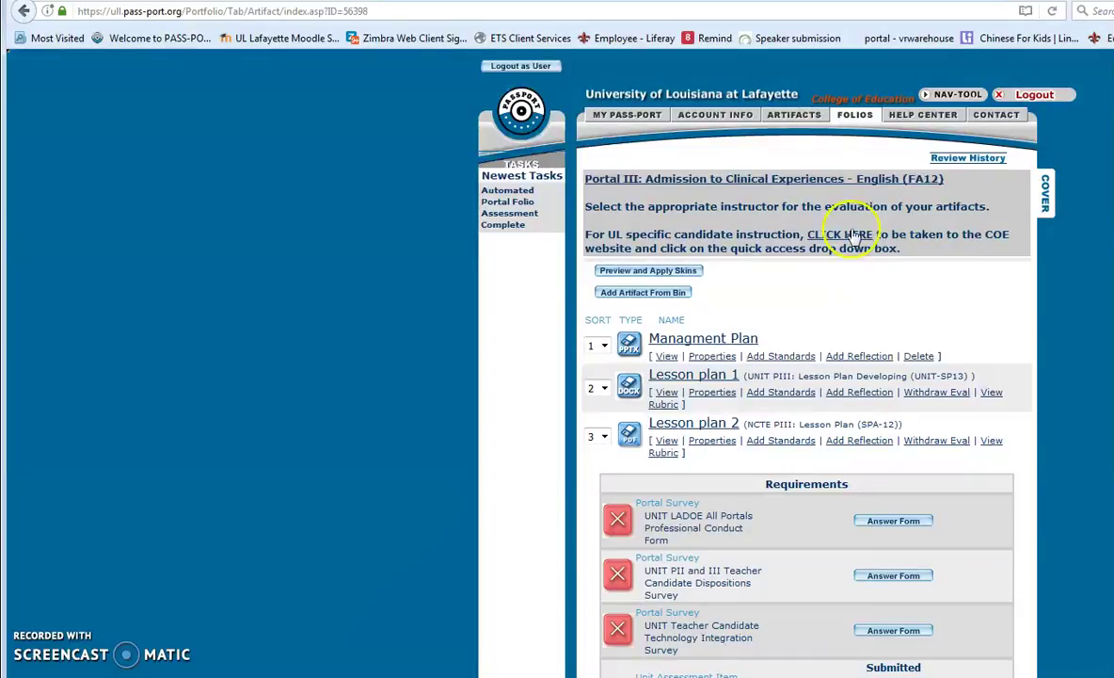
- Open the overview of artifact types where uploaded files are kept
left_click(791, 115)
left_click(824, 161)
left_click(831, 156)
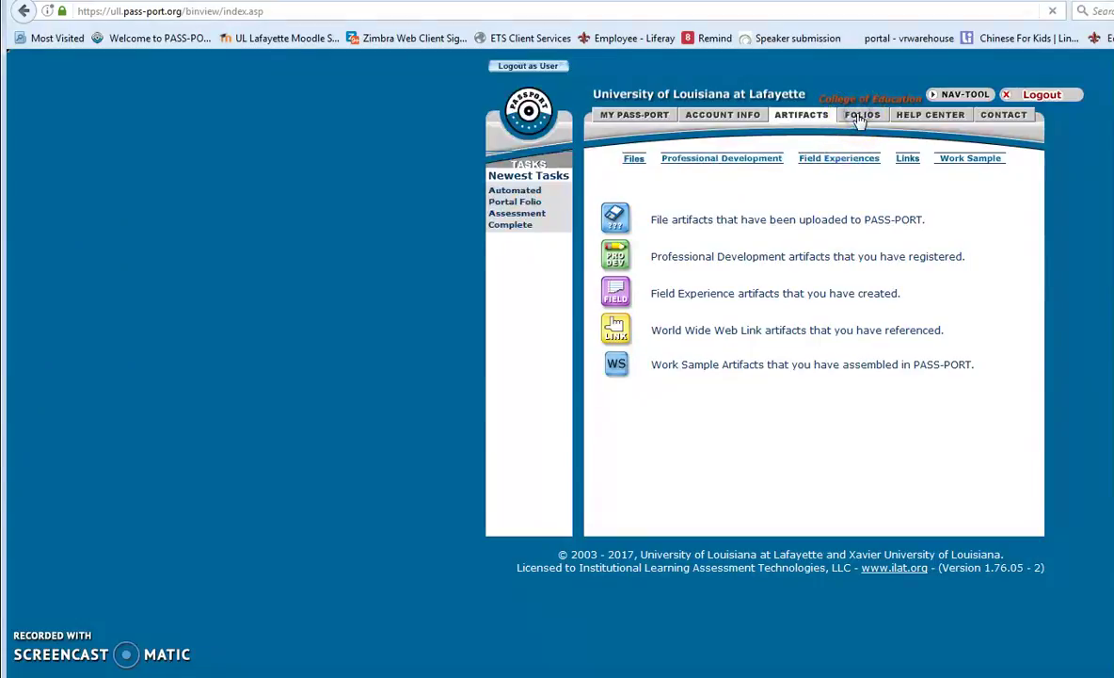
left_click(862, 212)
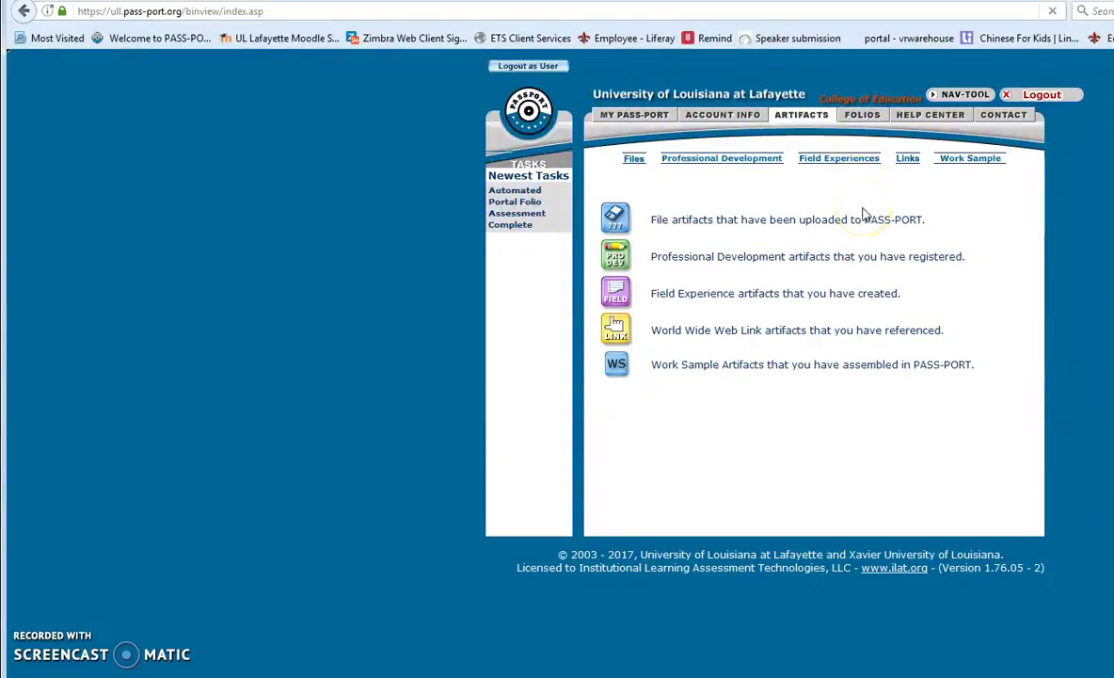